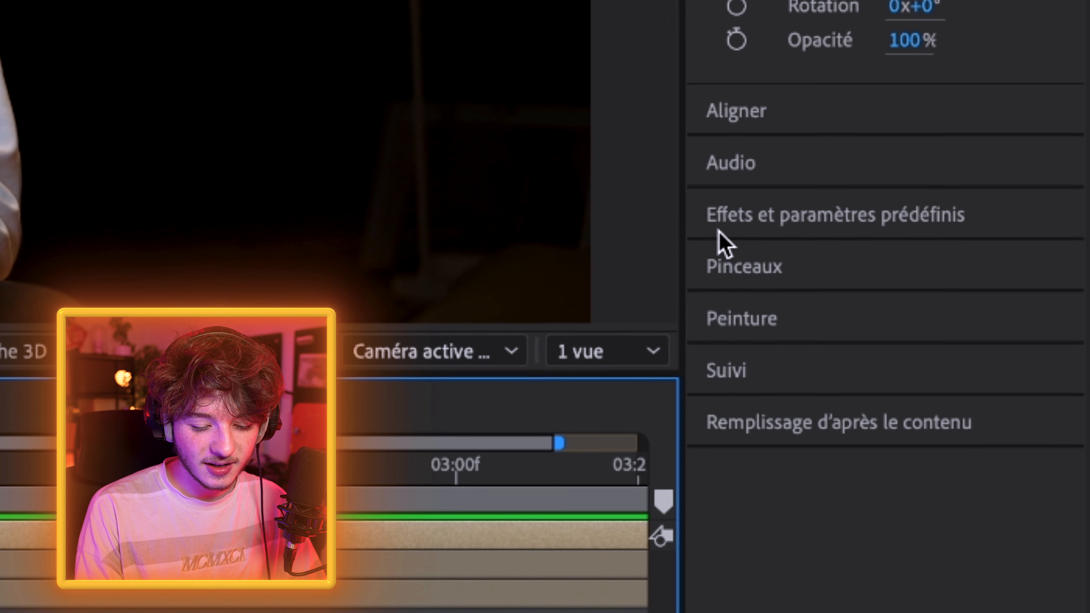
Find the CC Light Sweep effect and apply it to the cut-out speaker layer.
left_click(960, 339)
left_click(763, 264)
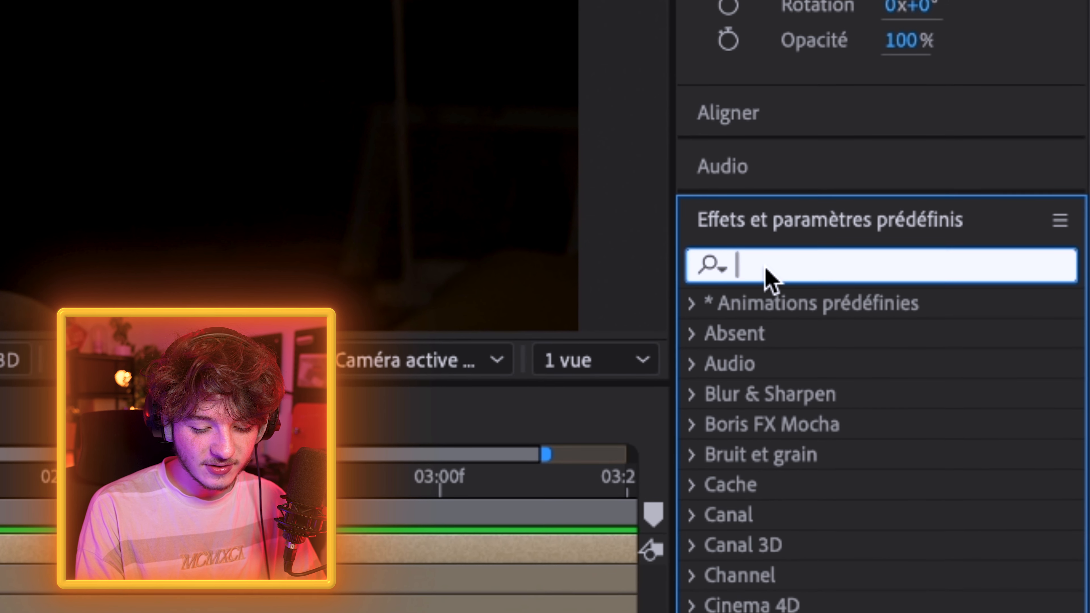
type("light sw")
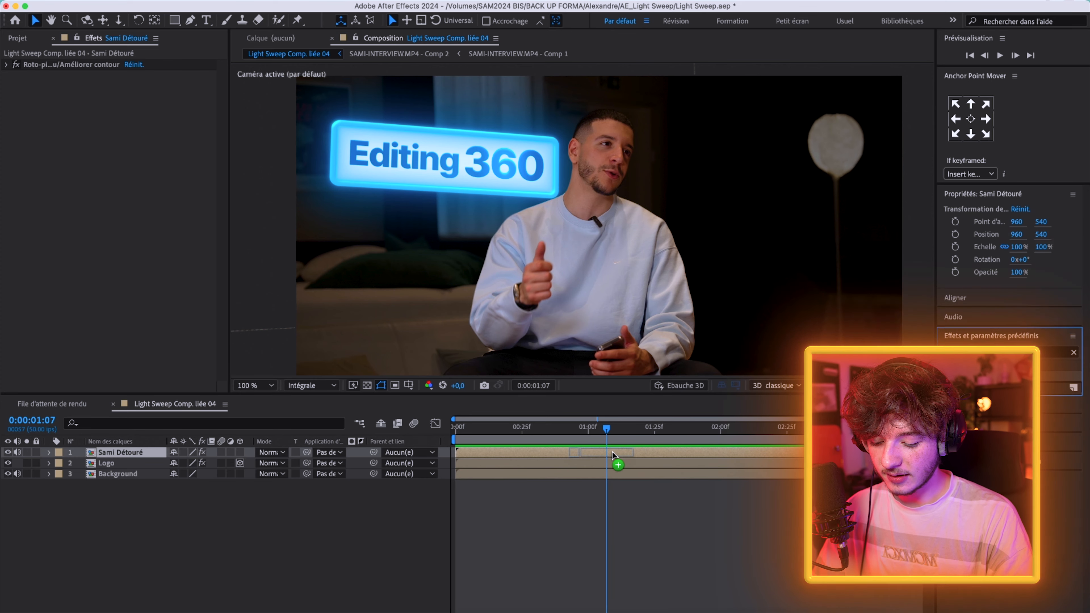
left_click_drag(613, 451, 612, 451)
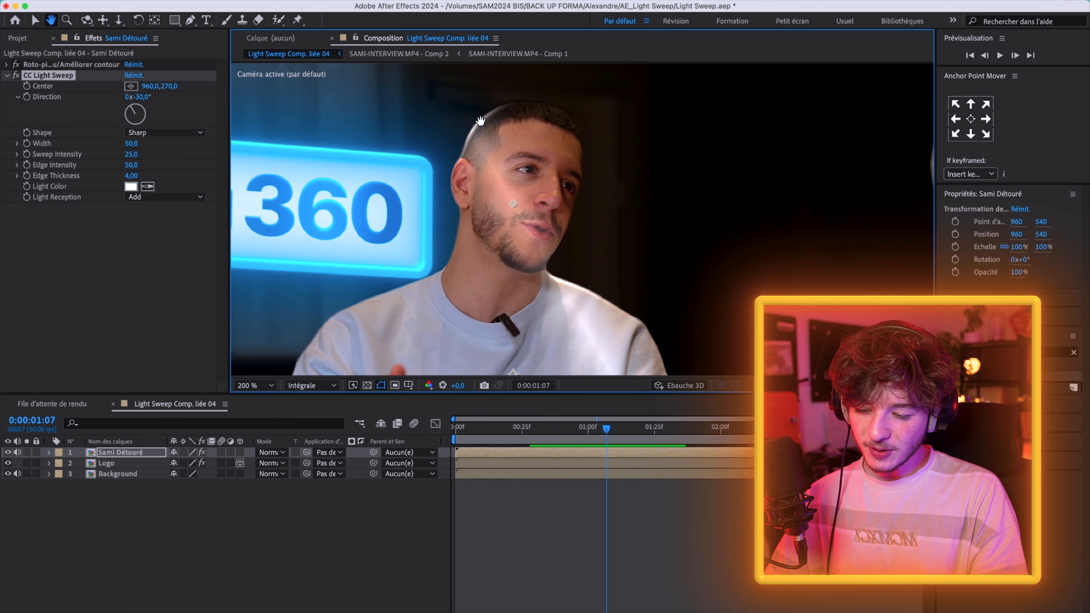
scroll(480, 120, "up", 4)
scroll(417, 211, "down", 2)
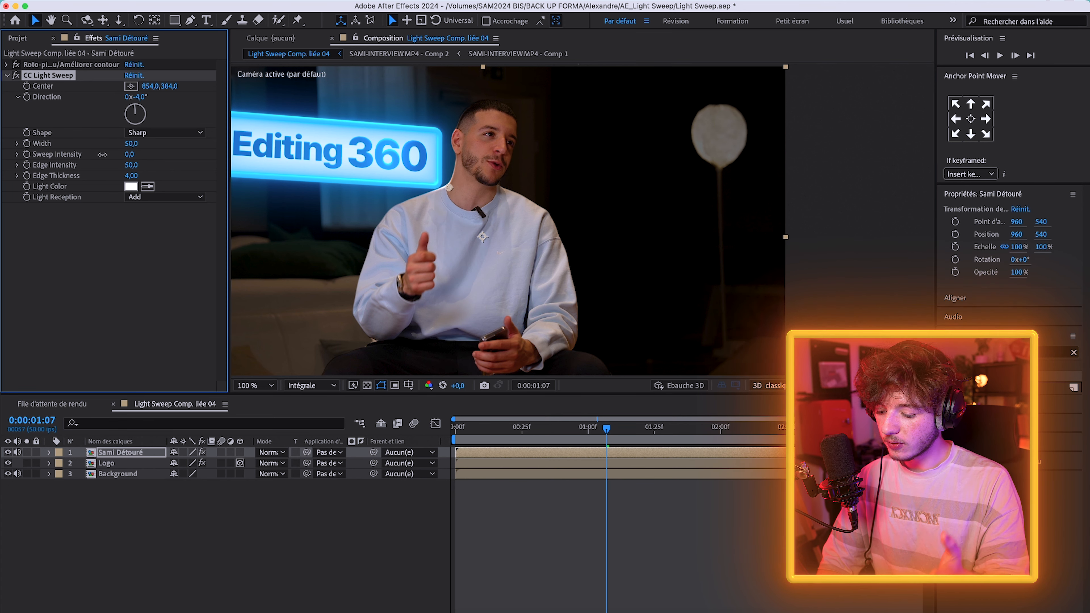
Set CC Light Sweep's Sweep Intensity to 1.0 and its Edge Thickness to 9.30.
left_click_drag(103, 154, 103, 154)
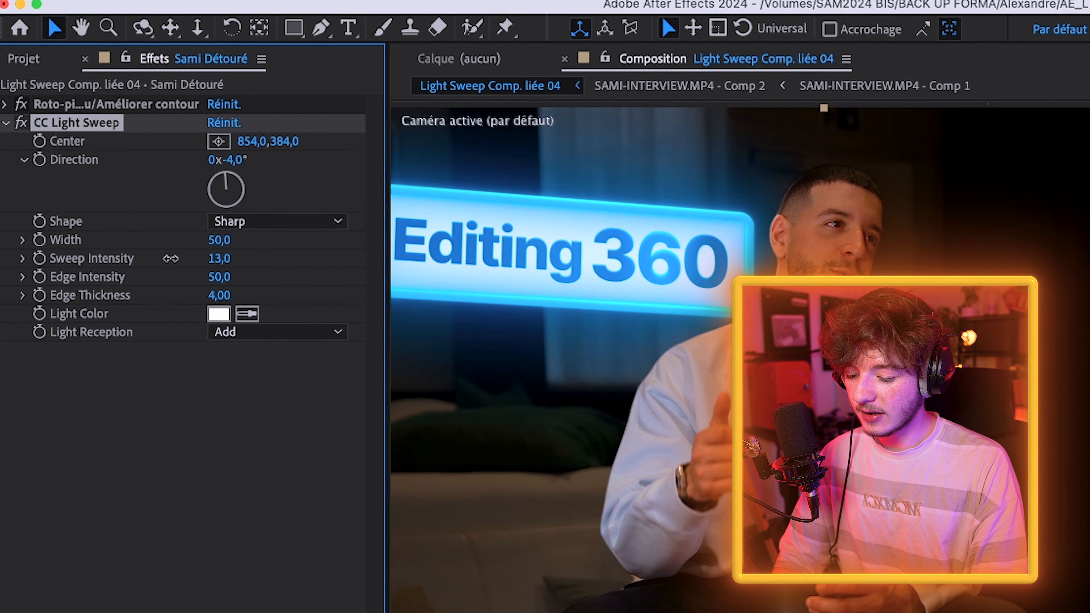
left_click_drag(171, 259, 157, 259)
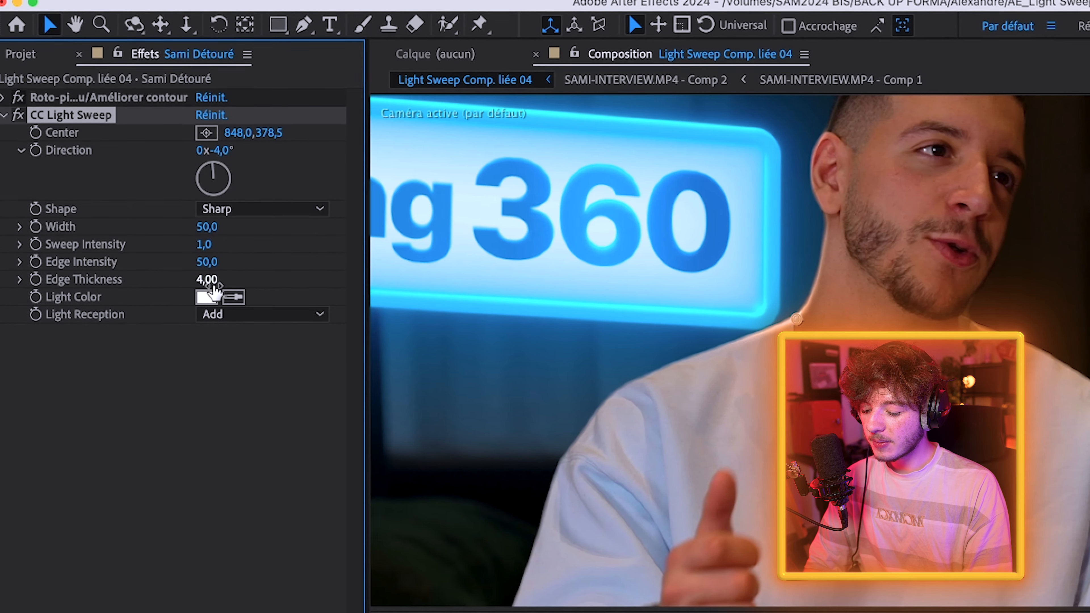
left_click_drag(212, 286, 275, 287)
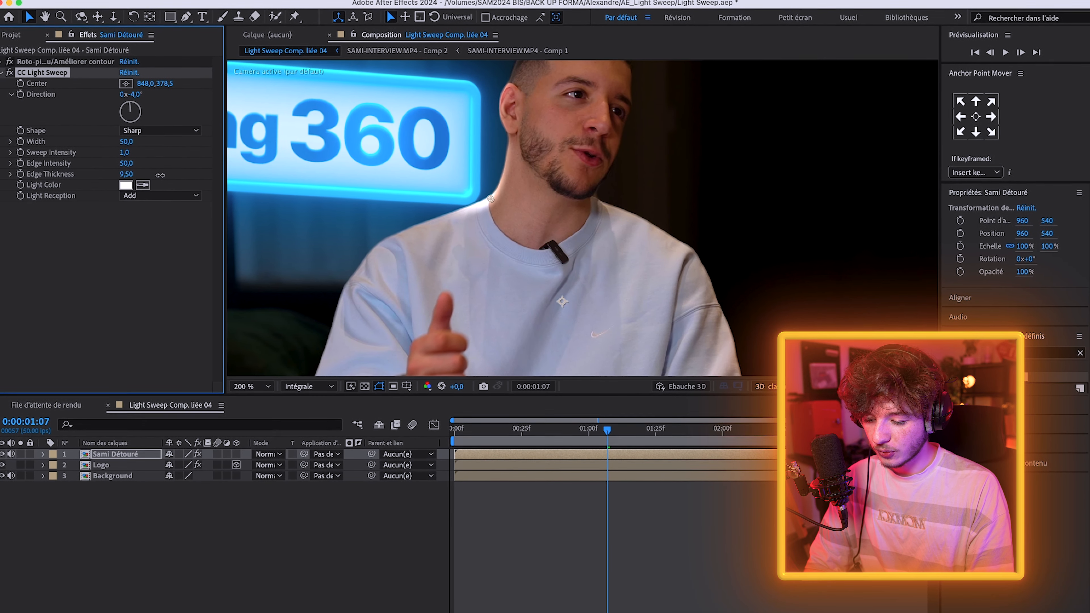
left_click_drag(161, 176, 162, 175)
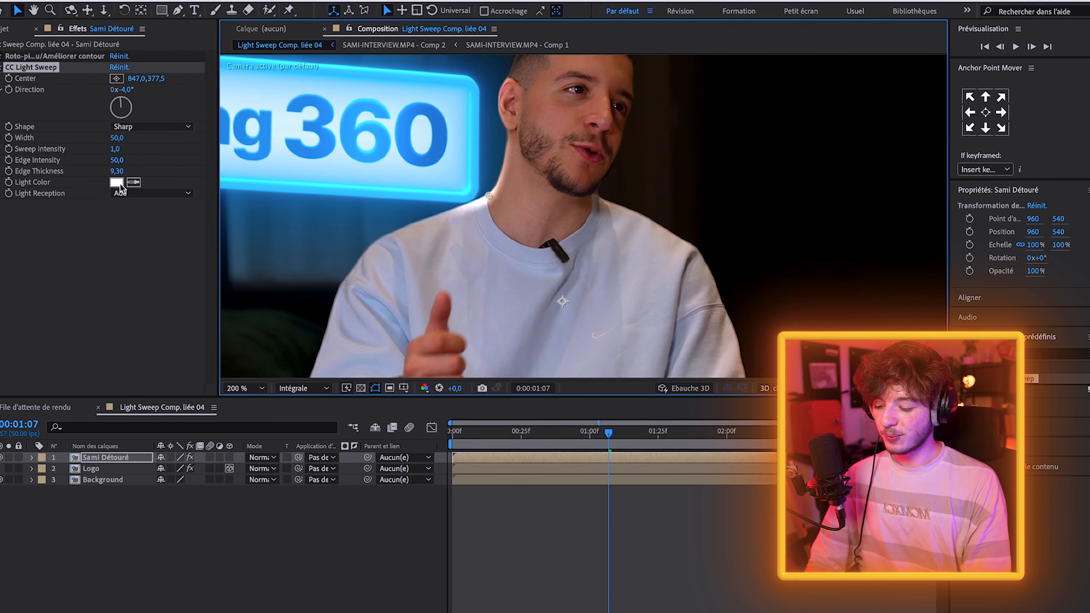
Change the sweep's Light Color to blue and move its center to 829, 386.5 beside the sign.
left_click(121, 184)
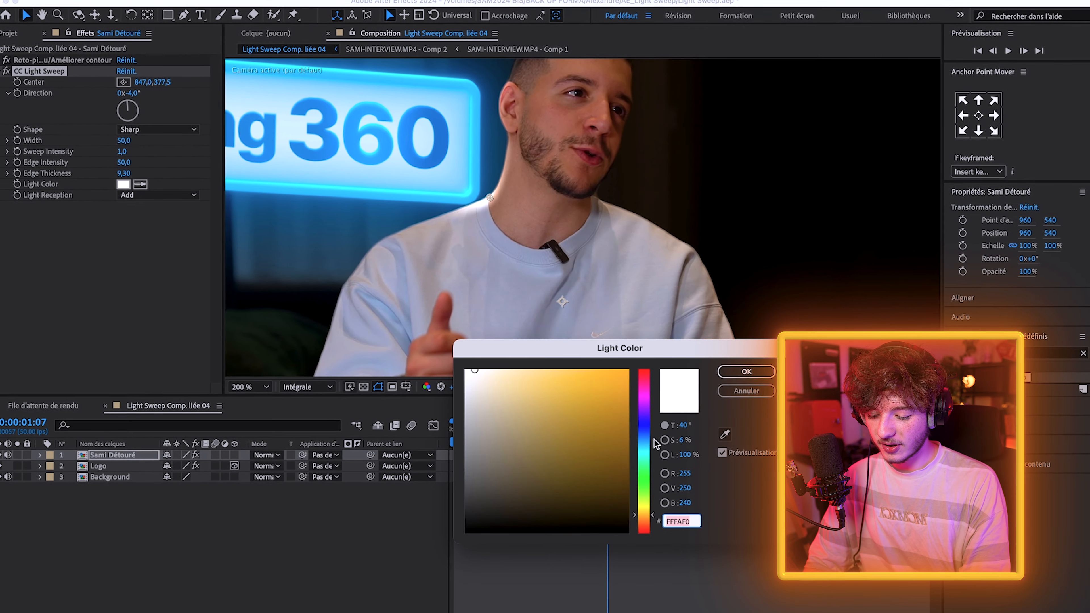
key("Return")
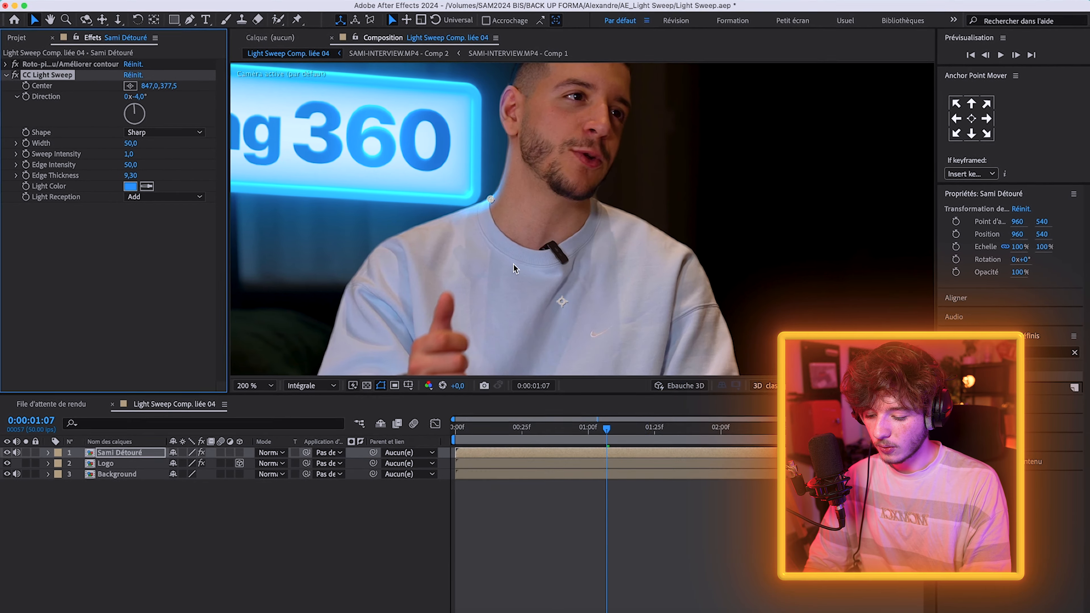
scroll(479, 262, "down", 1)
scroll(474, 257, "up", 1)
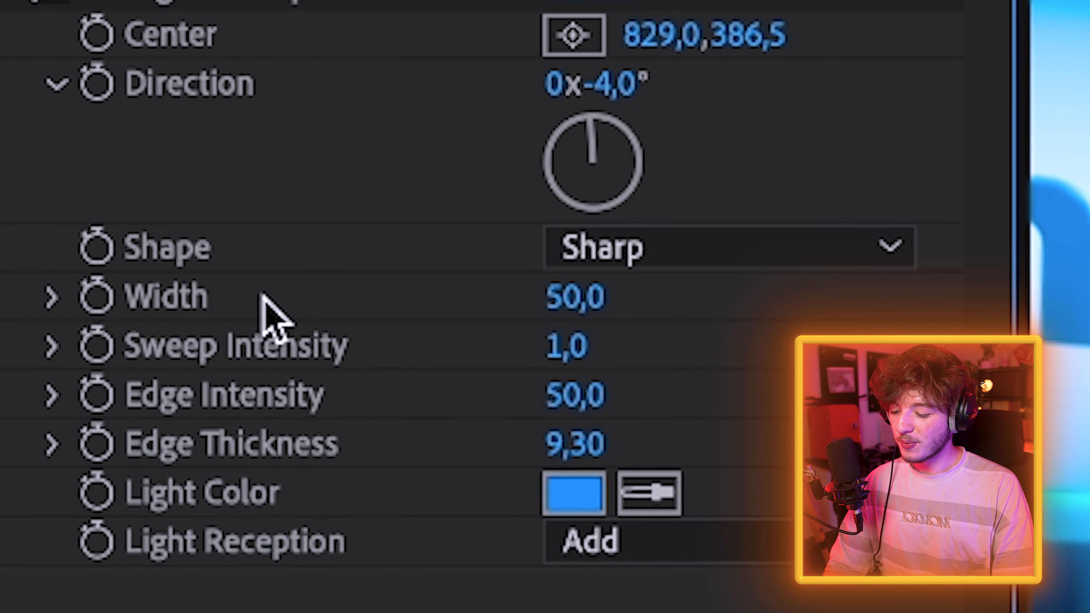
Widen the light sweep to 508 and inspect the blue rim around the speaker's head and shoulders.
left_click_drag(578, 305, 1089, 551)
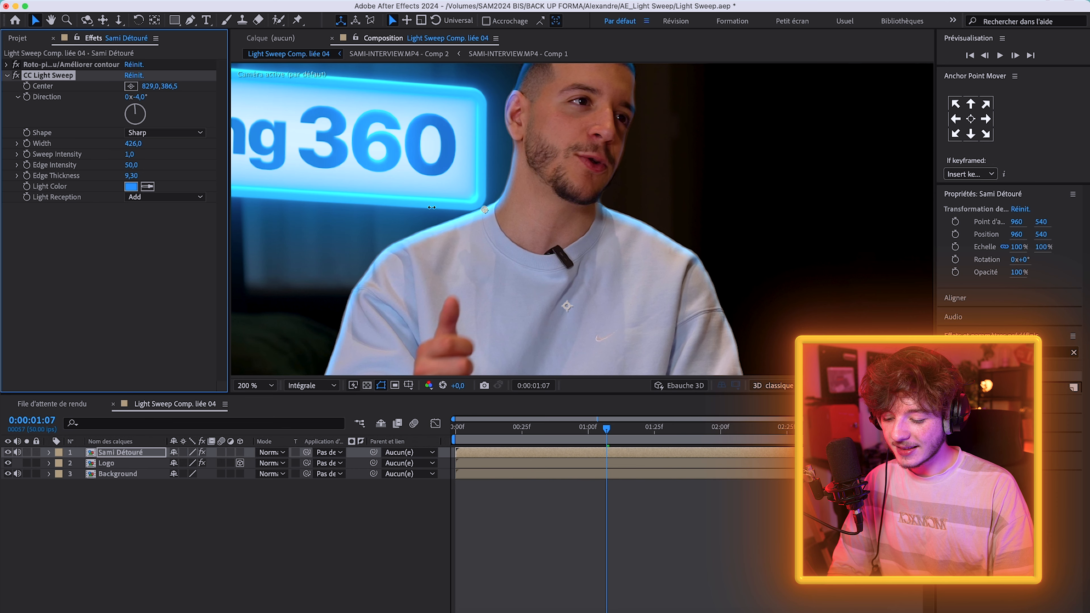
scroll(490, 214, "down", 3)
scroll(489, 214, "up", 3)
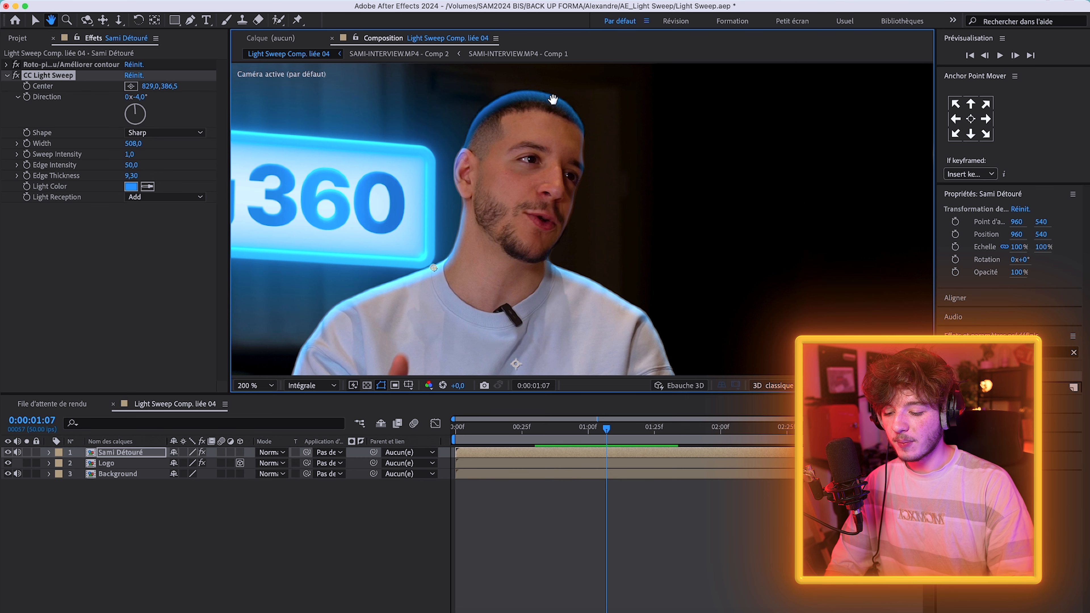
left_click_drag(507, 173, 571, 110)
scroll(563, 122, "down", 1)
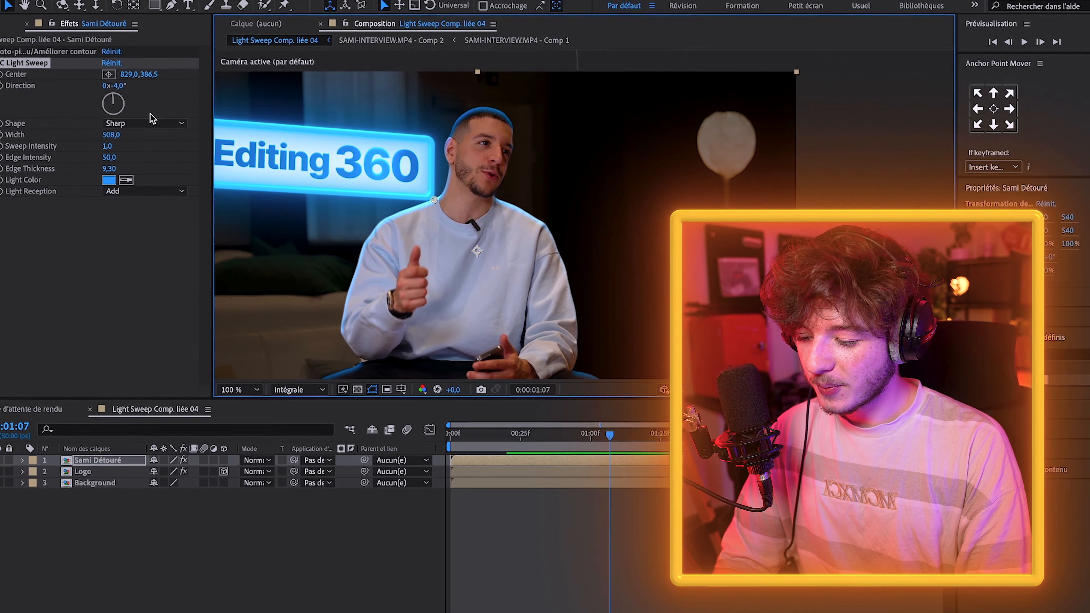
Set the light sweep's Direction to -47° and its Edge Thickness to 3.50.
left_click_drag(125, 92, 187, 99)
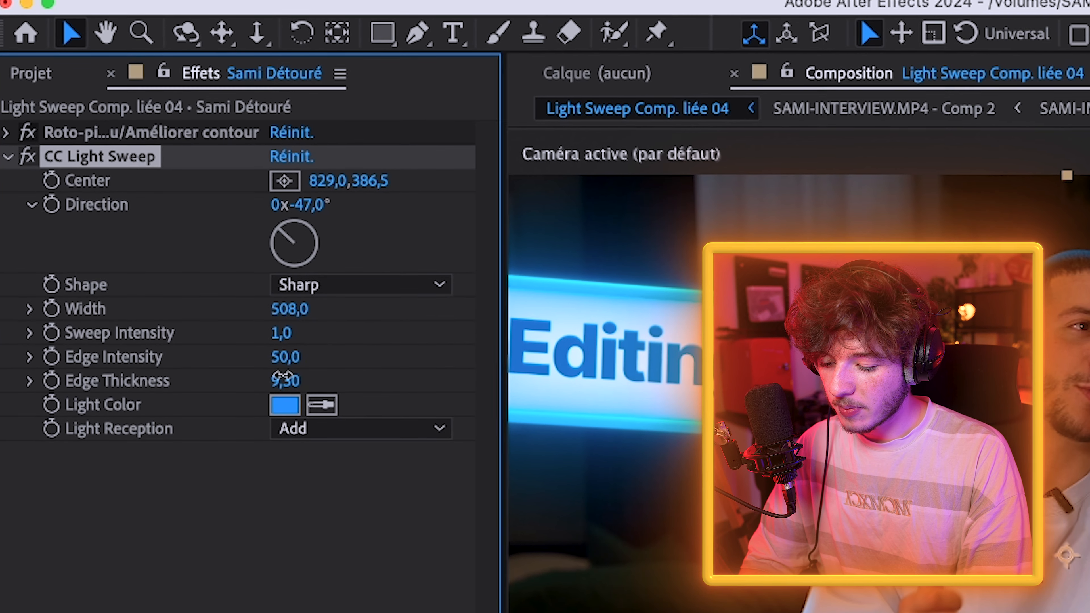
left_click_drag(131, 175, 153, 172)
left_click_drag(337, 377, 360, 372)
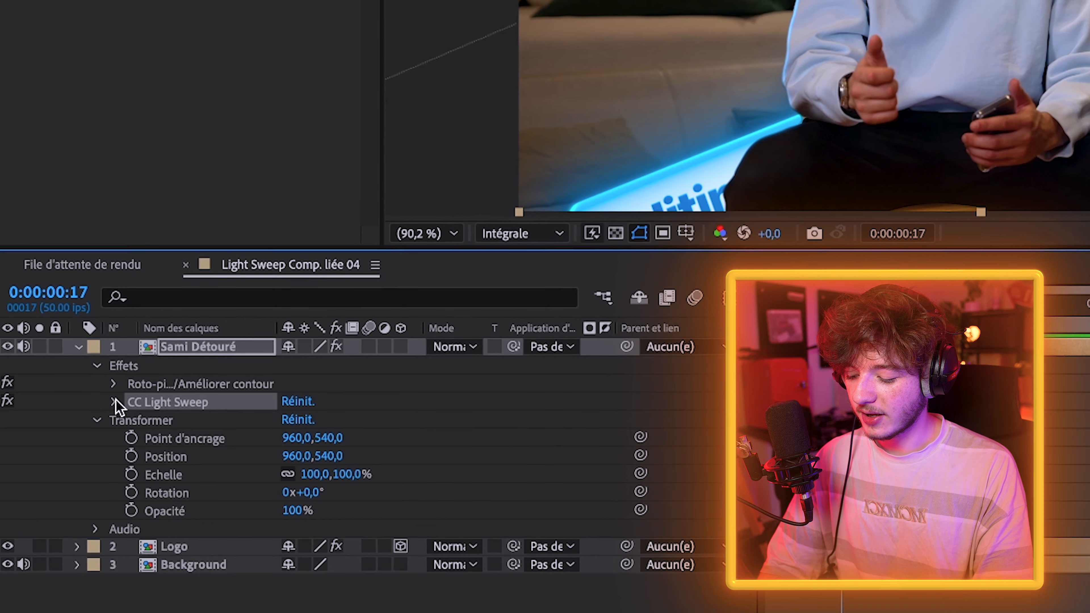
Reveal the CC Light Sweep properties on the speaker layer and add an Edge Thickness keyframe at frame 17.
left_click(124, 401)
scroll(194, 406, "down", 1)
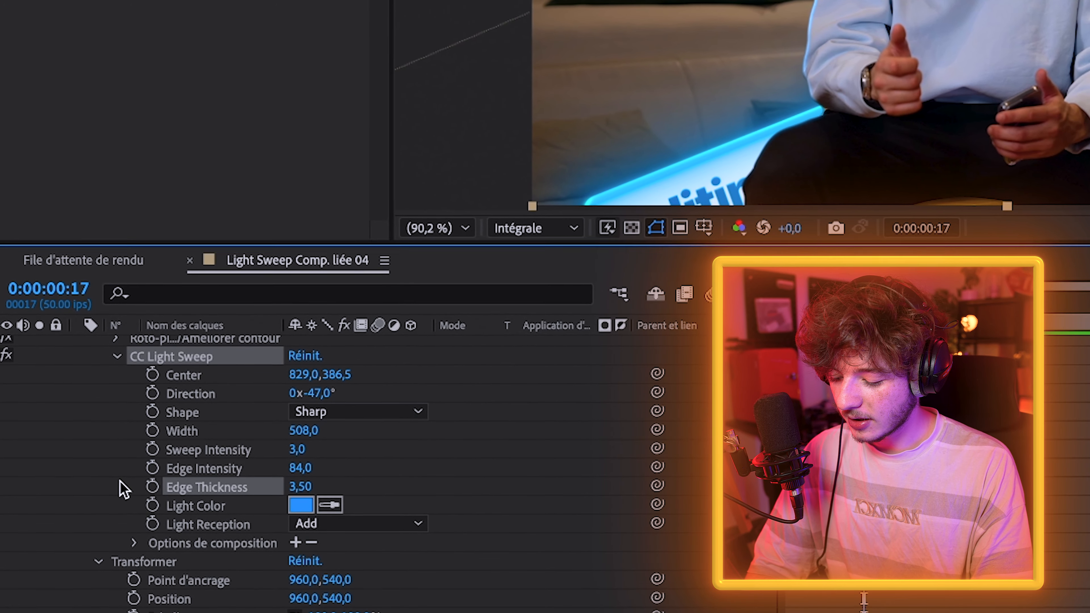
left_click(152, 486)
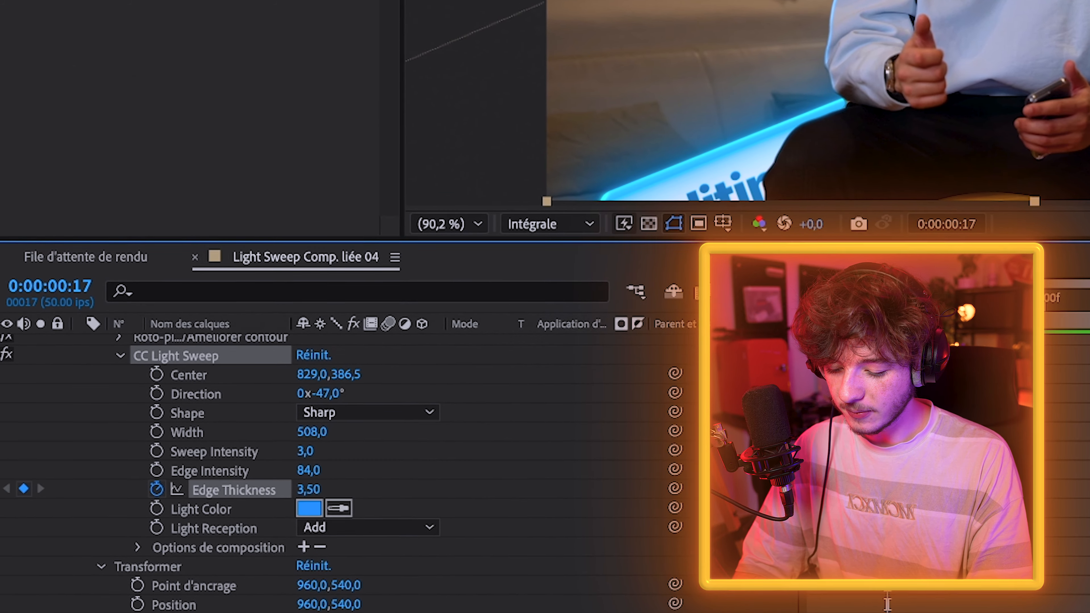
Add a second Edge Thickness keyframe of 3.50 at about frame 37, and set the frame 17 keyframe to 0.
key("super+Right")
key("super+Right")
key("super+Right")
key("super+Right")
key("super+Right")
key("super+Right")
key("super+Right")
key("super+Right")
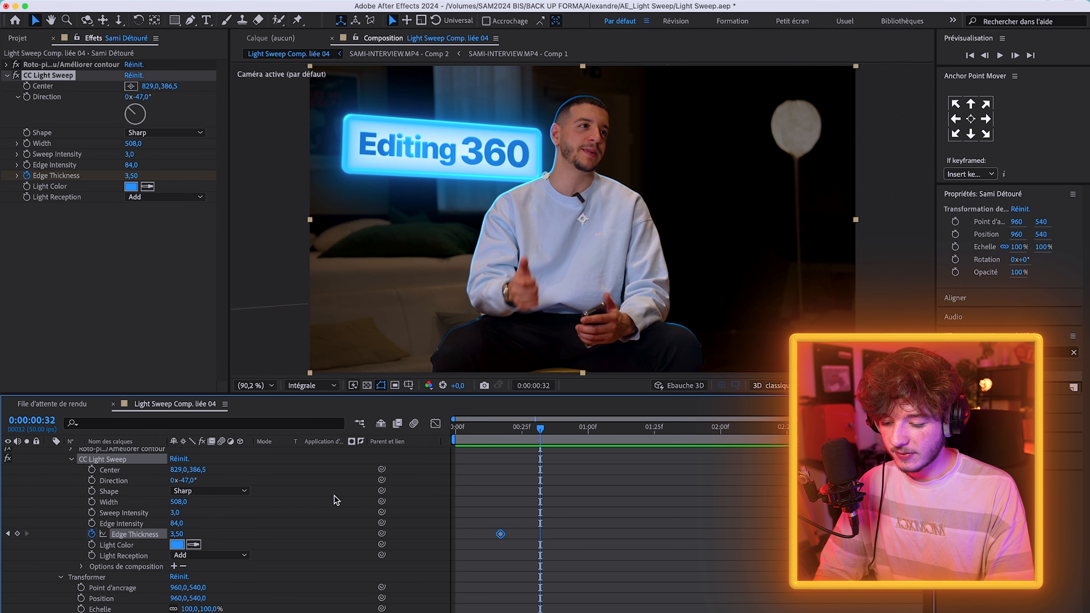
key("super+Right")
key("super+Right")
key("super+Right")
key("super+Right")
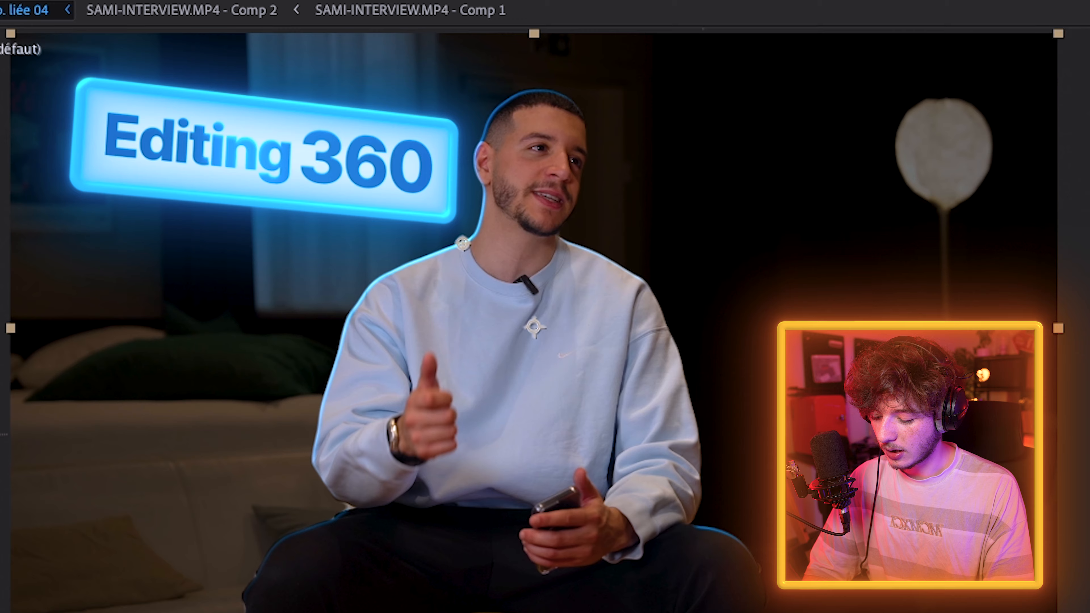
left_click(8, 534)
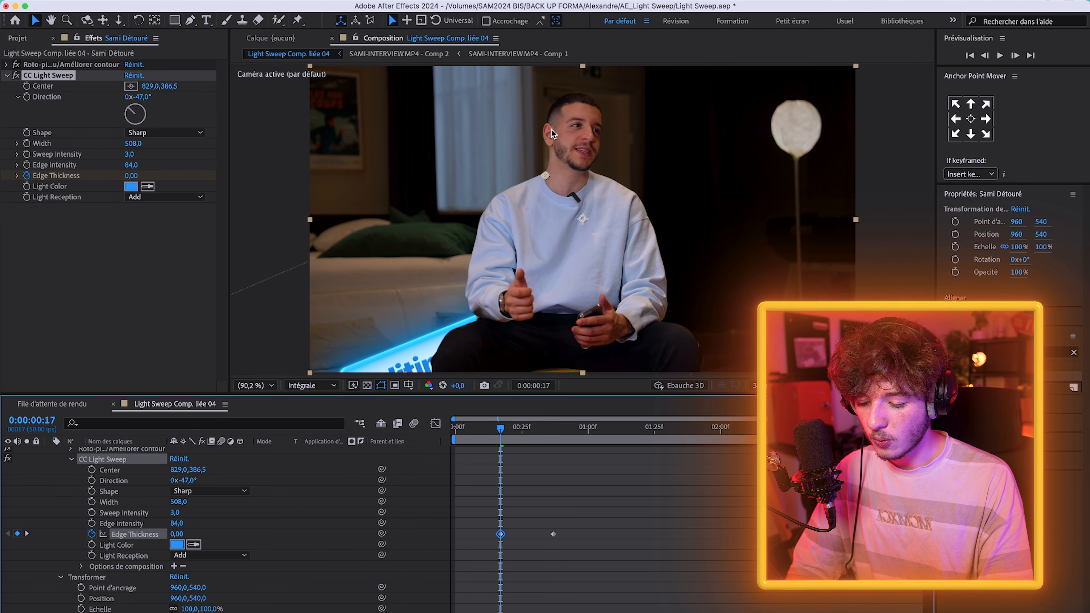
Step through the frames after the first keyframe and preview the composition to check the rim light's fade-in.
key("super+Right")
key("super+Right")
key("super+Right")
key("super+Right")
key("super+Right")
key("super+Right")
key("super+Right")
key("super+Right")
key("super+Right")
key("super+Right")
key("super+Right")
key("super+Right")
key("super+Right")
key("super+Right")
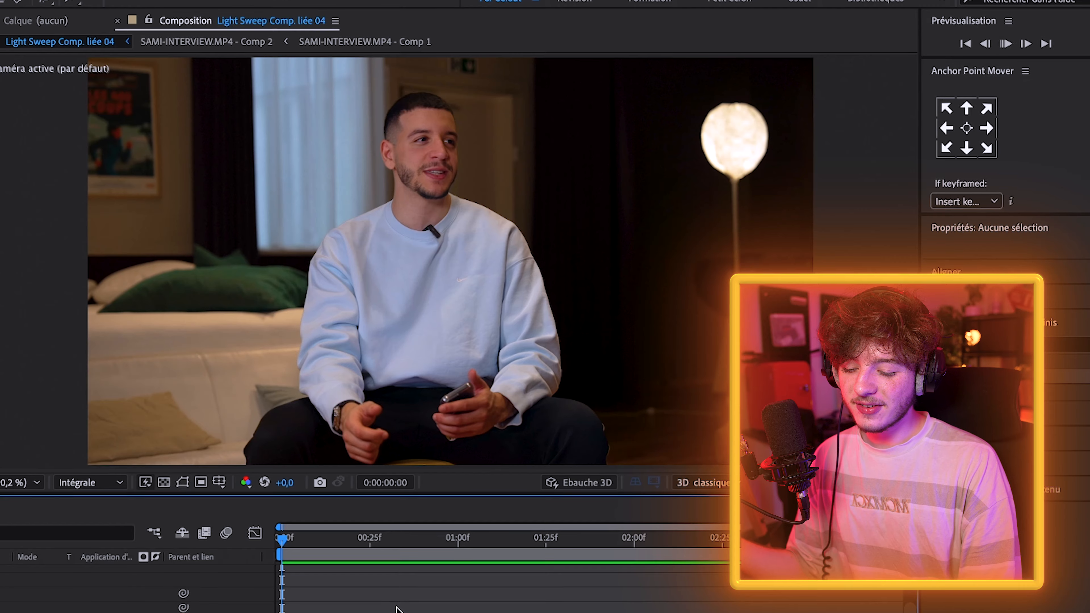
key("space")
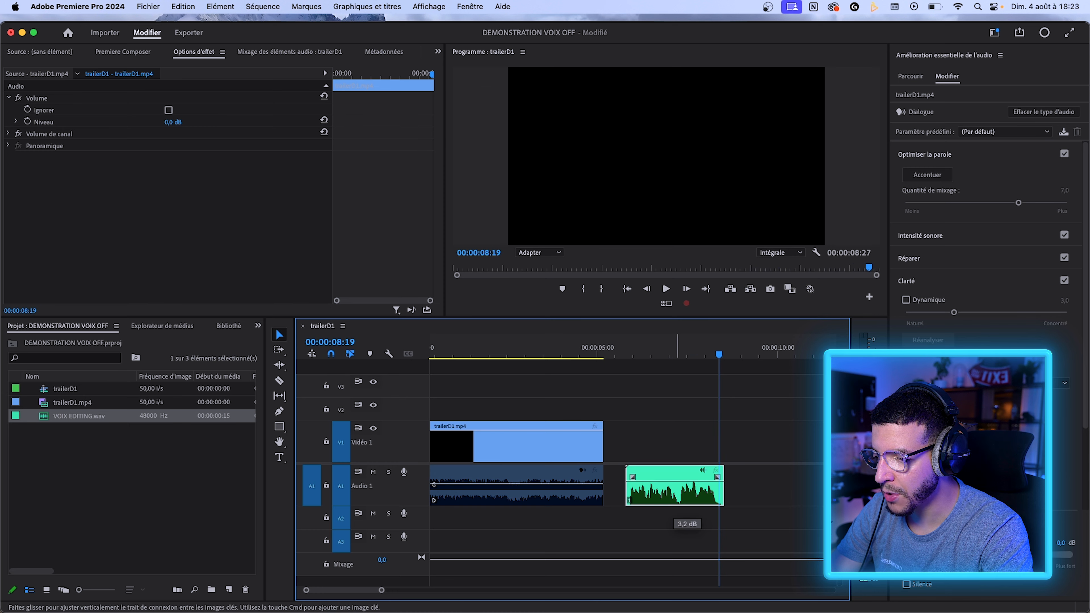
In Premiere Pro, raise the VOIX EDITING.wav clip's volume to 3.3 dB and play it back with the trailer.
left_click_drag(677, 483, 677, 482)
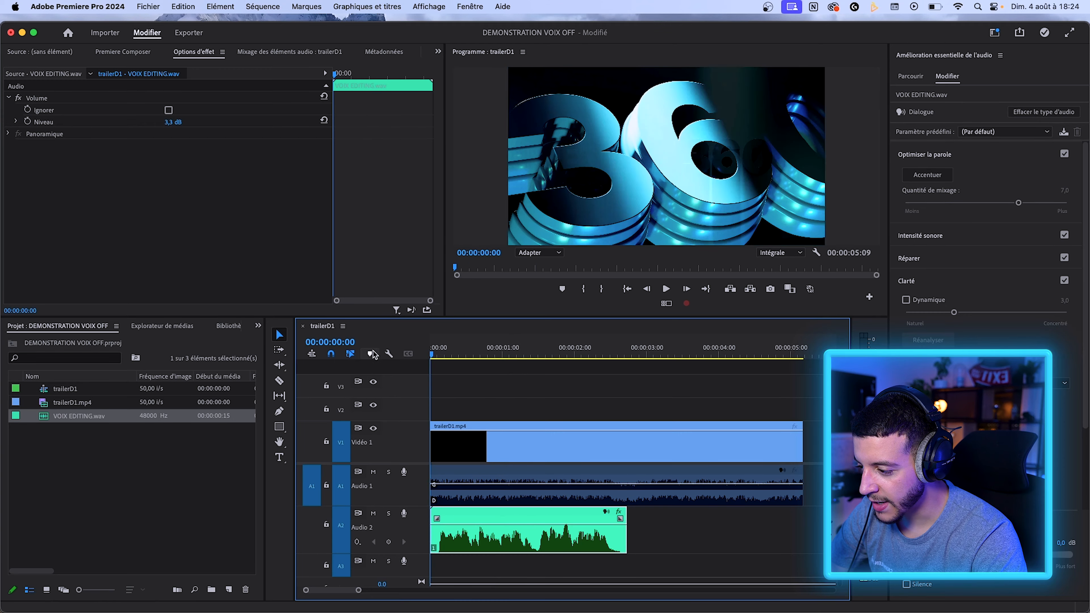
key("minus")
left_click(649, 543)
key("equal")
key("equal")
key("equal")
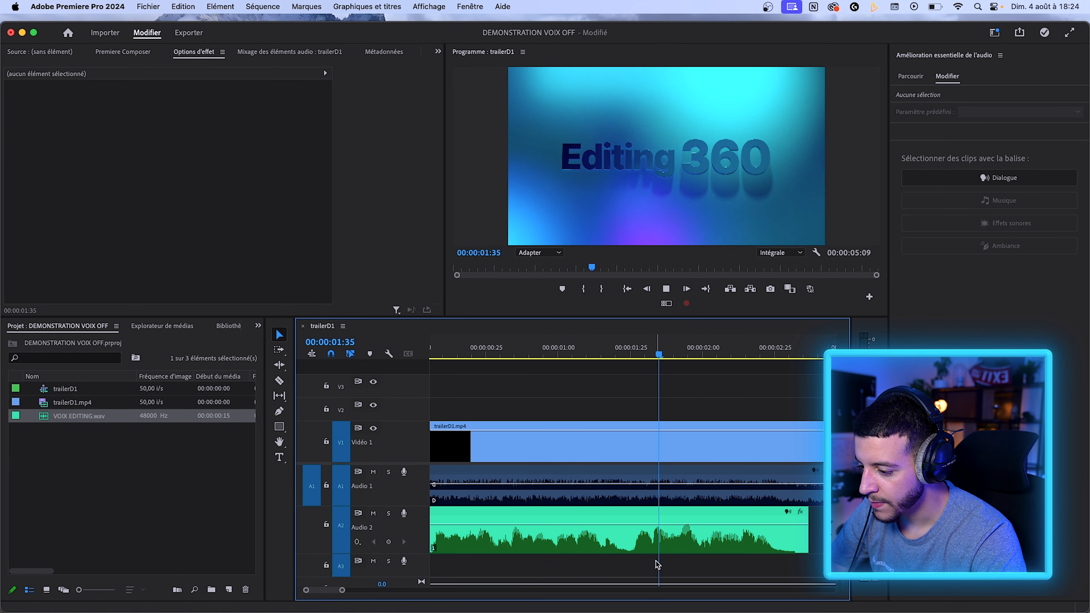
key("minus")
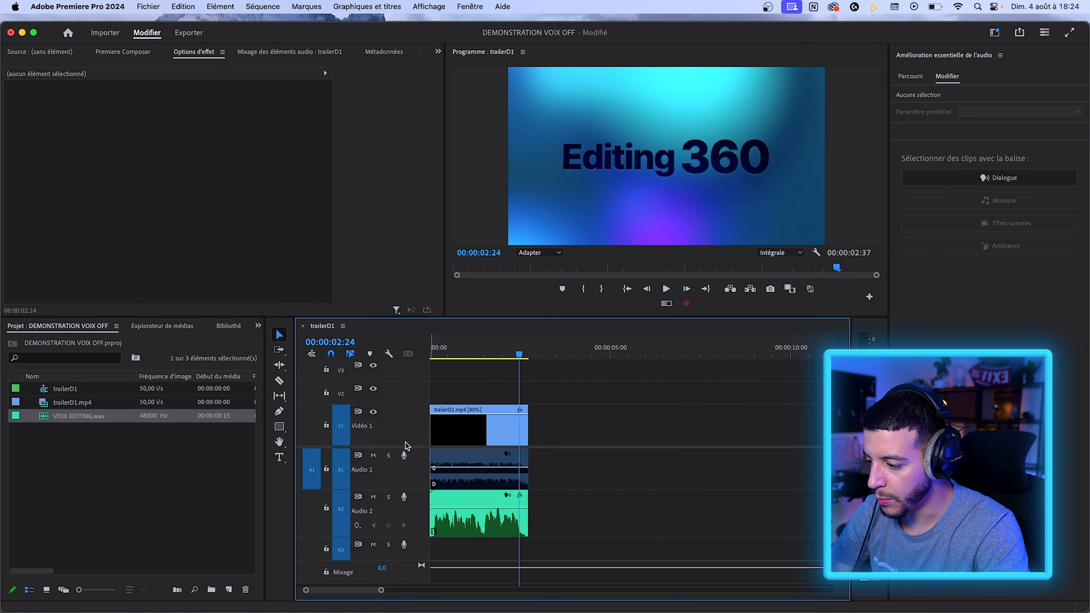
Make the Audio 2 track taller to show the voice-over waveform in more detail.
scroll(410, 444, "down", 1)
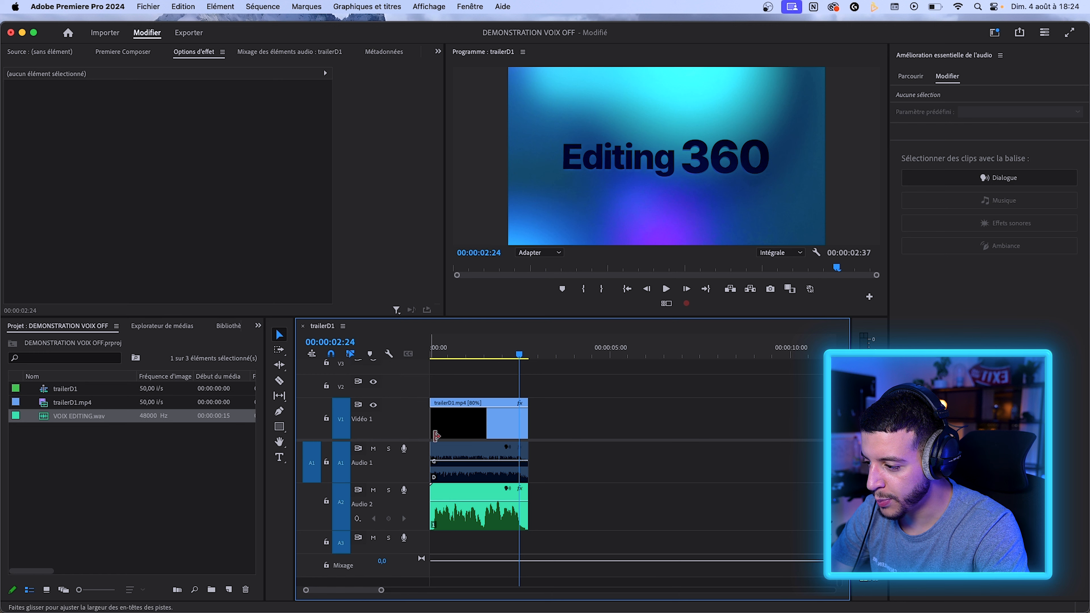
left_click(494, 355)
key("=")
key("=")
left_click(511, 354)
key("-")
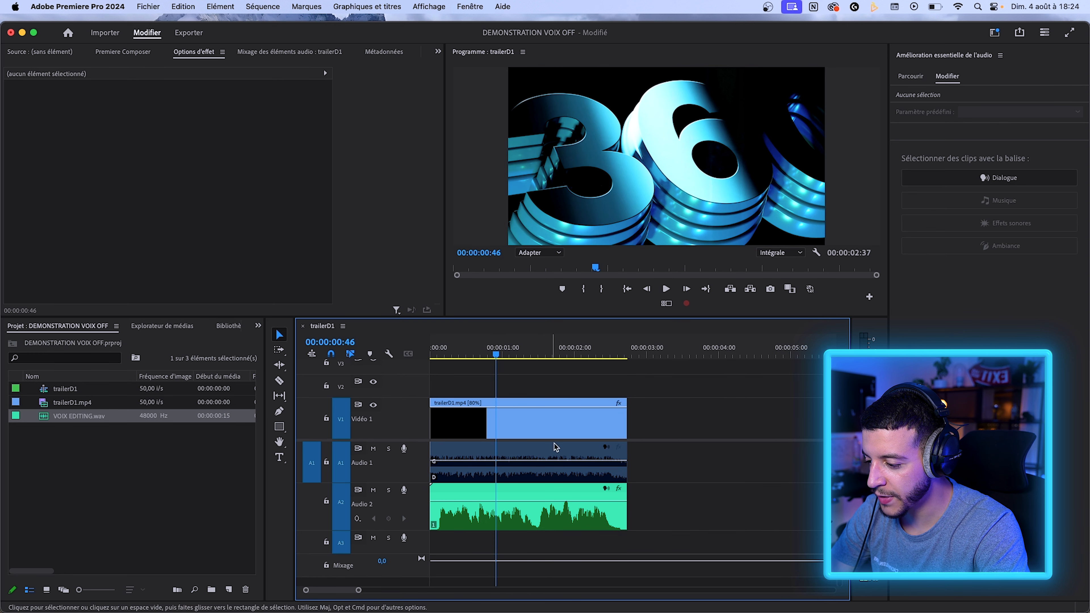
left_click(560, 527)
key("-")
left_click_drag(412, 545, 611, 511)
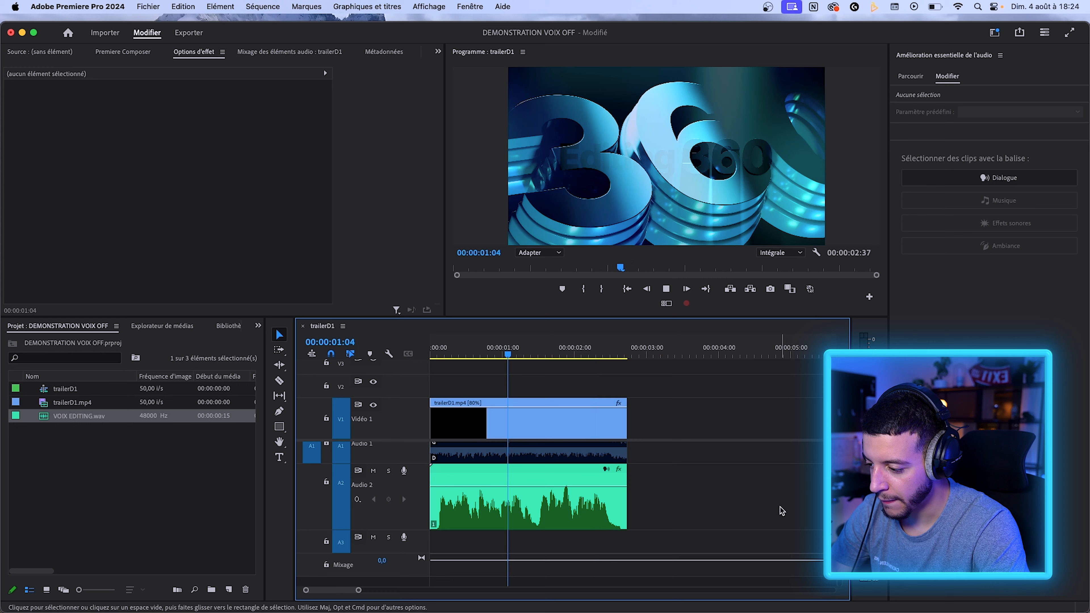
Play the voice-over to find its quiet gap and split the Audio 2 clip there at about 00:00:01:24.
key("=")
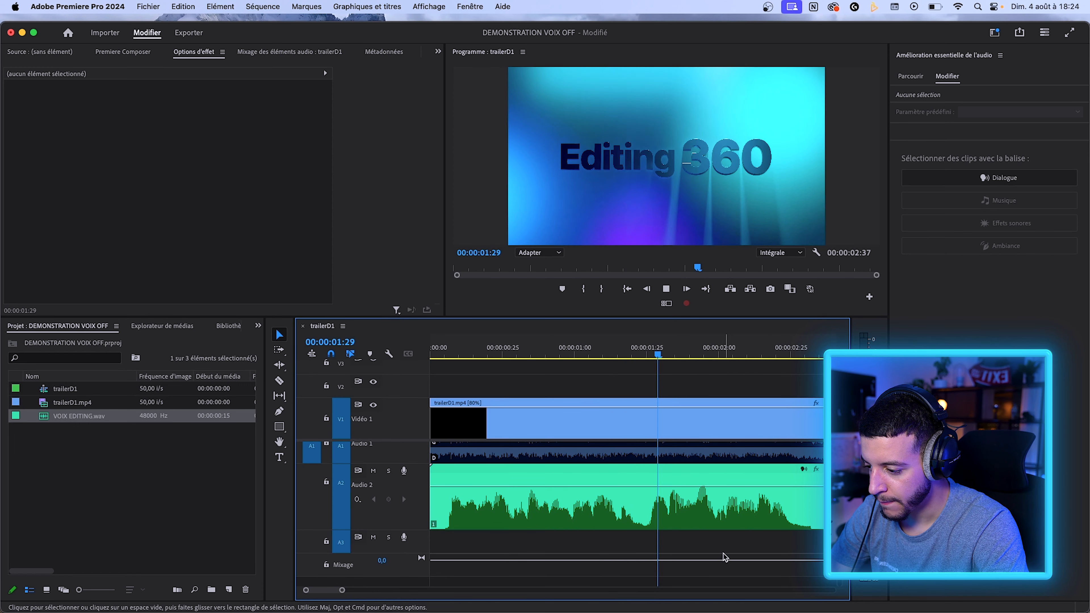
key("-")
key("space")
key("=")
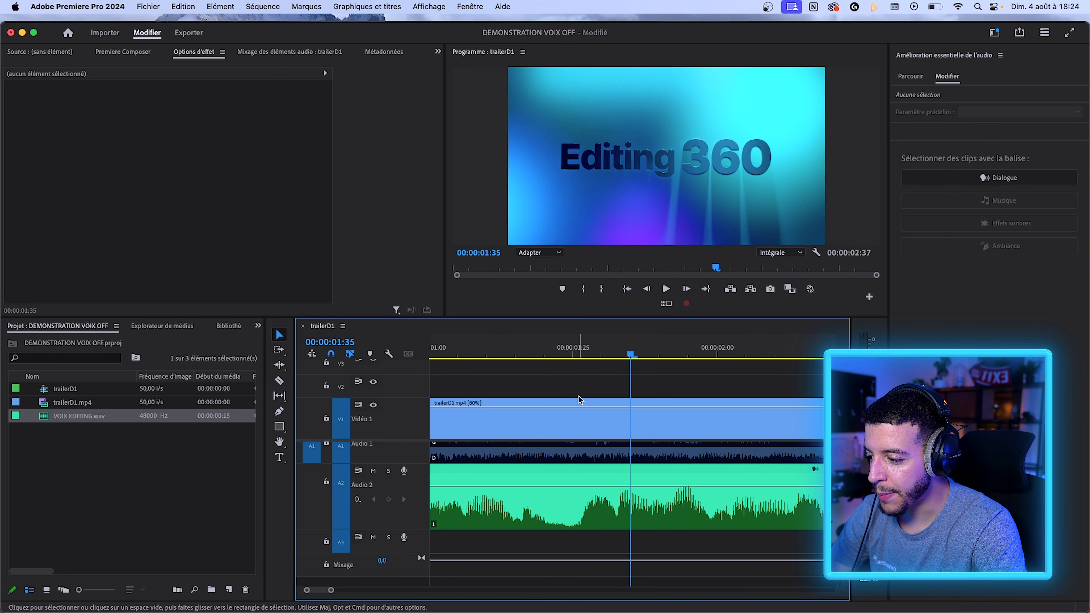
left_click(573, 348)
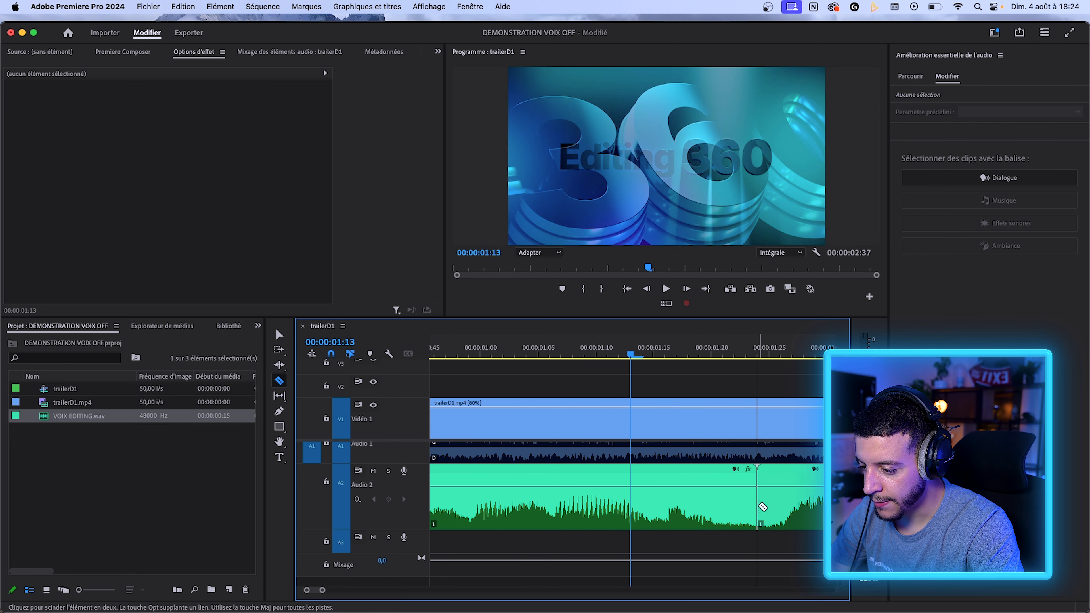
key("minus")
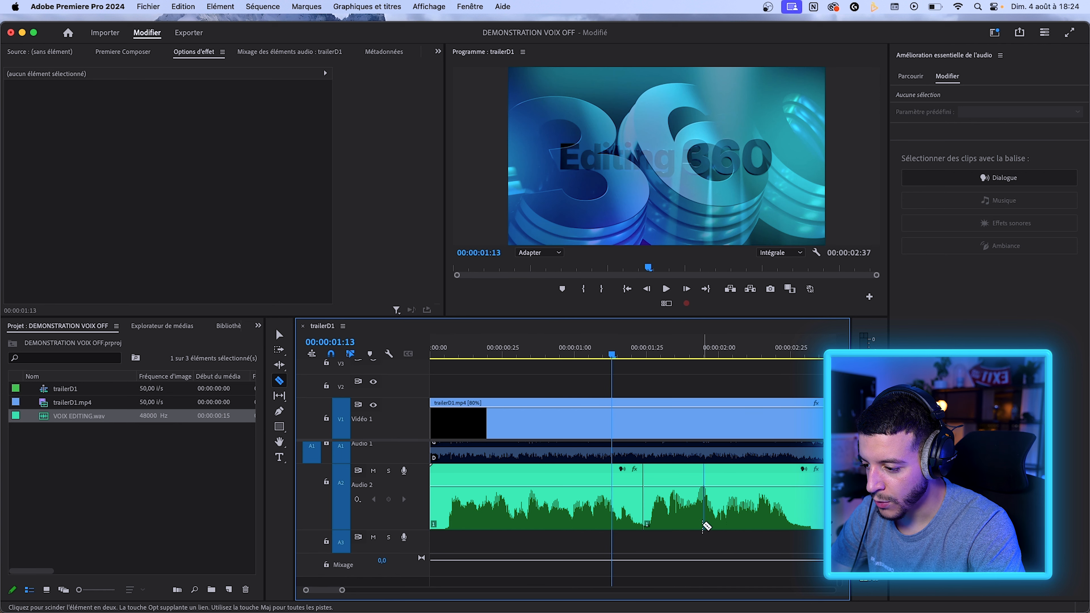
Open the second part of the voice-over clip in Adobe Audition and play it.
left_click(703, 526)
key("minus")
right_click(605, 510)
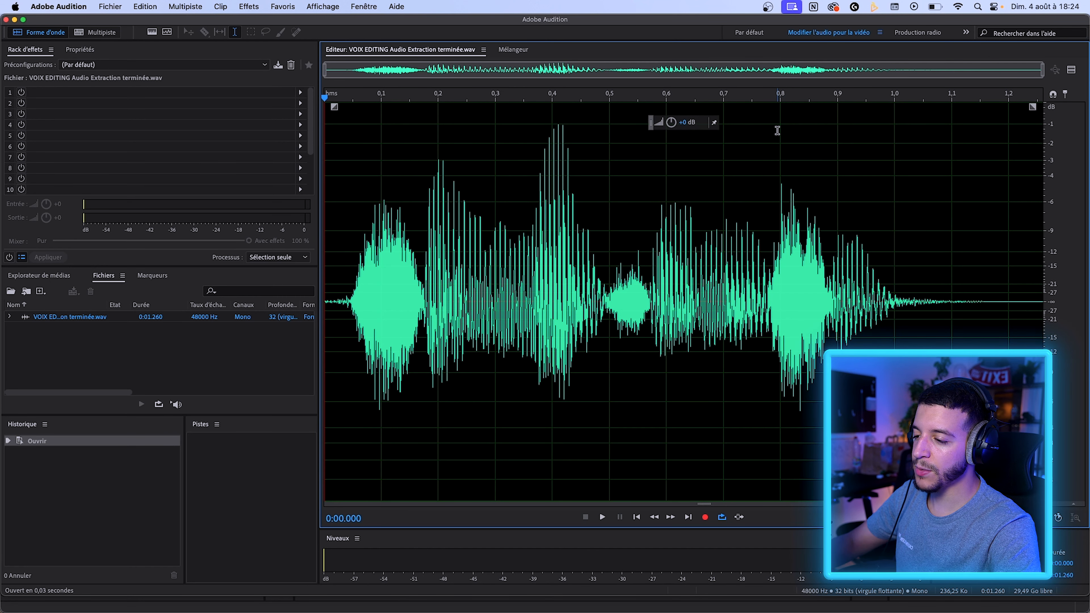
key("space")
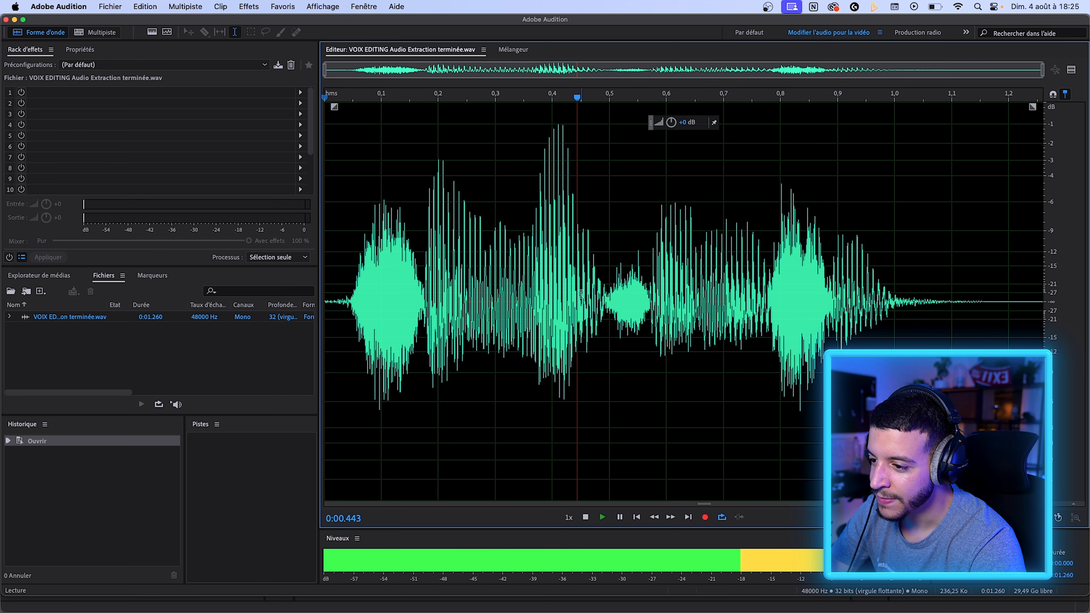
Stop the playback, select the entire voice-over waveform and open the Chorus (Chœur) modulation effect for it.
key("space")
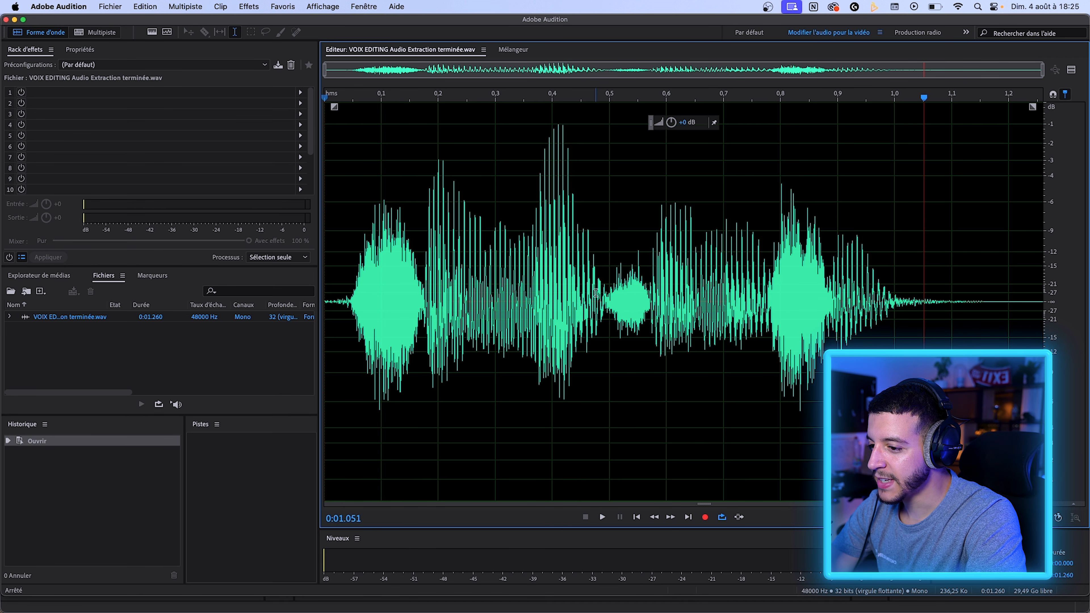
double_click(615, 279)
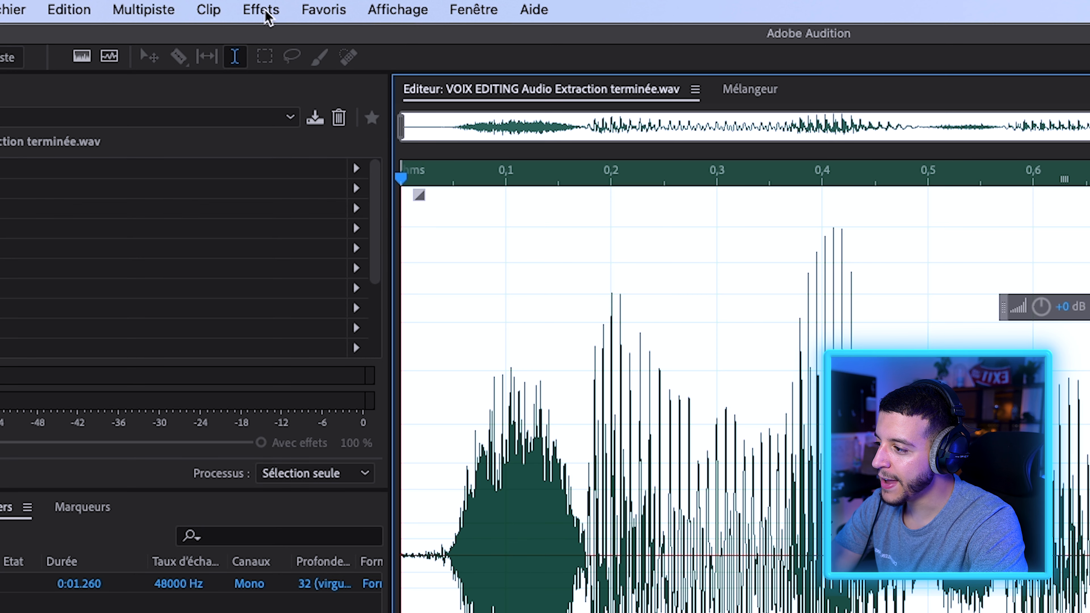
left_click(262, 10)
mouse_move(386, 378)
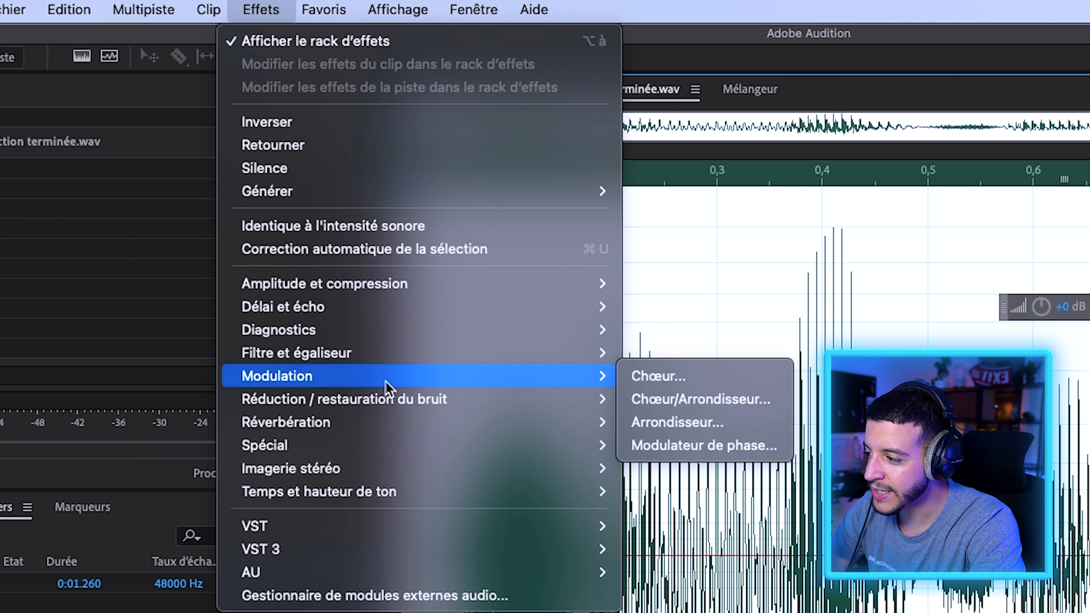
left_click(658, 376)
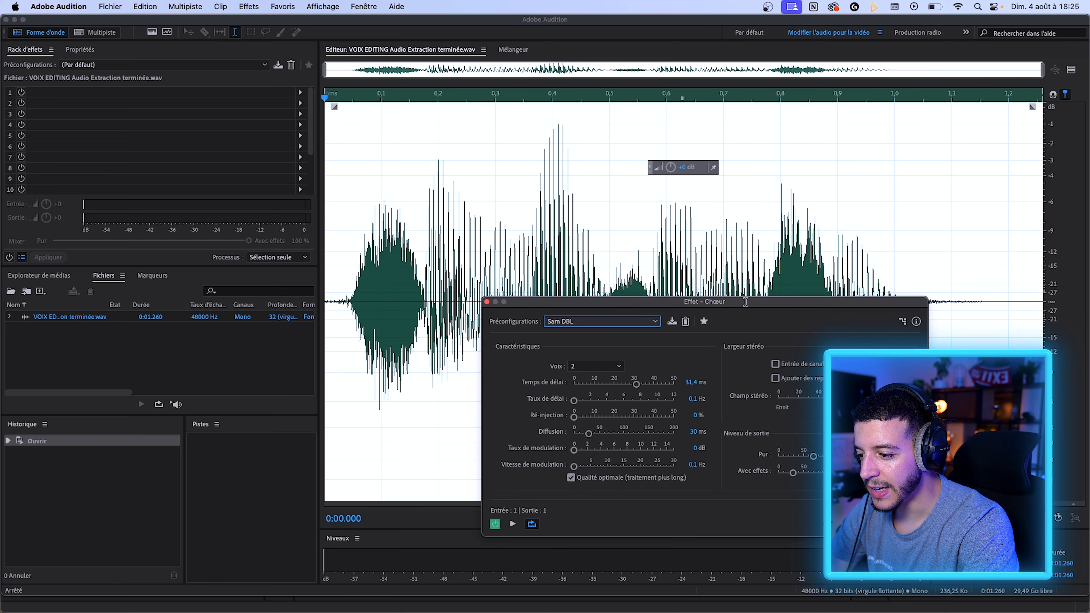
Preview the voice-over with the Sam DBL chorus preset.
left_click_drag(745, 302, 796, 362)
key("space")
key("space")
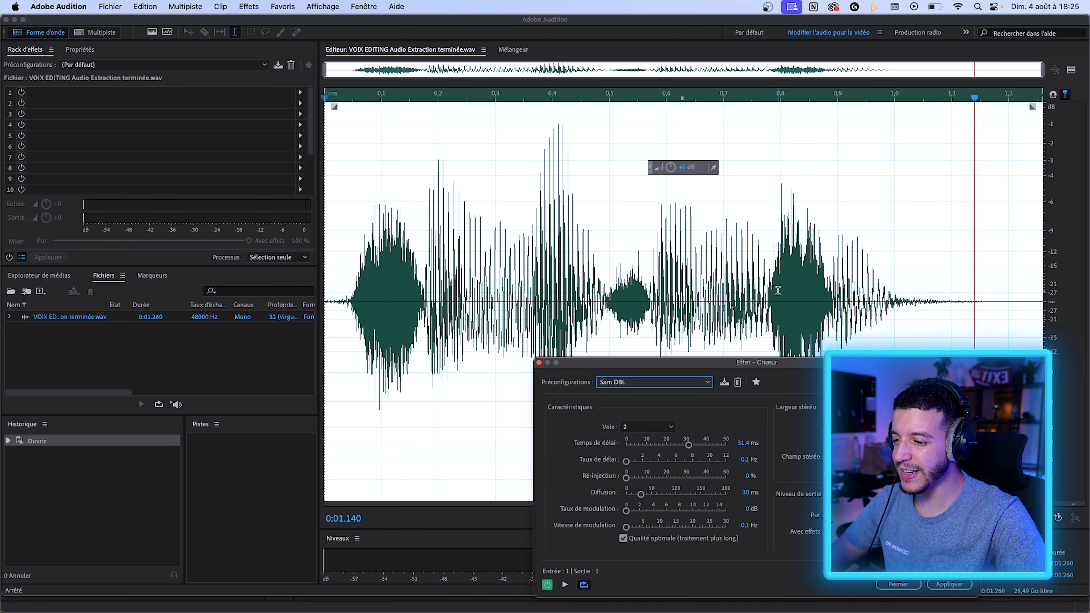
key("space")
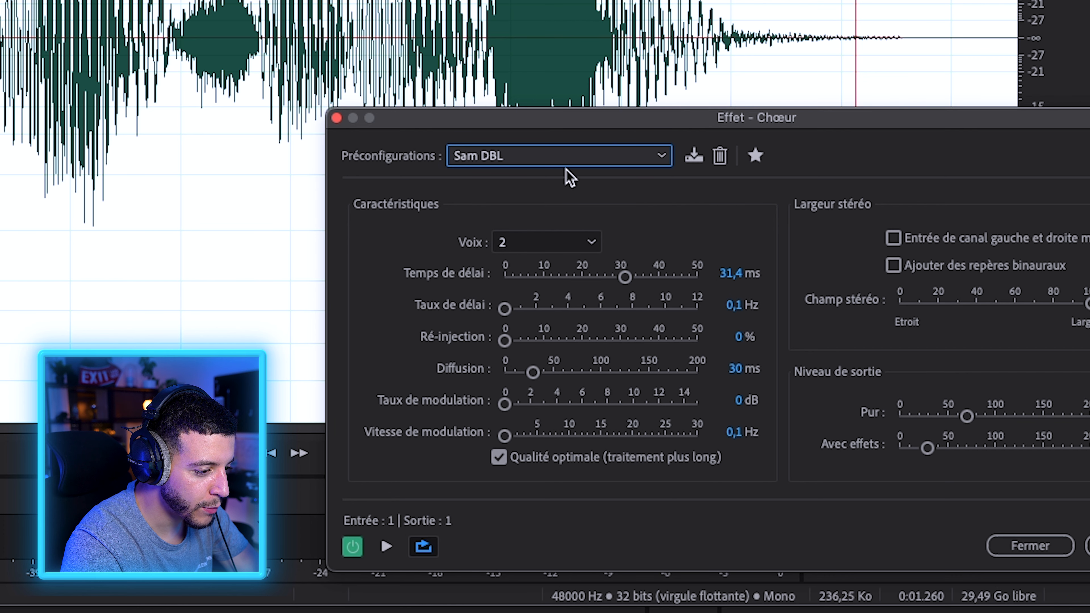
Try the chorus with 5 voices, 19.9 ms delay time, 4.4 Hz delay rate, 15.3 % feedback and 87.9 ms spread.
left_click(653, 429)
left_click(637, 444)
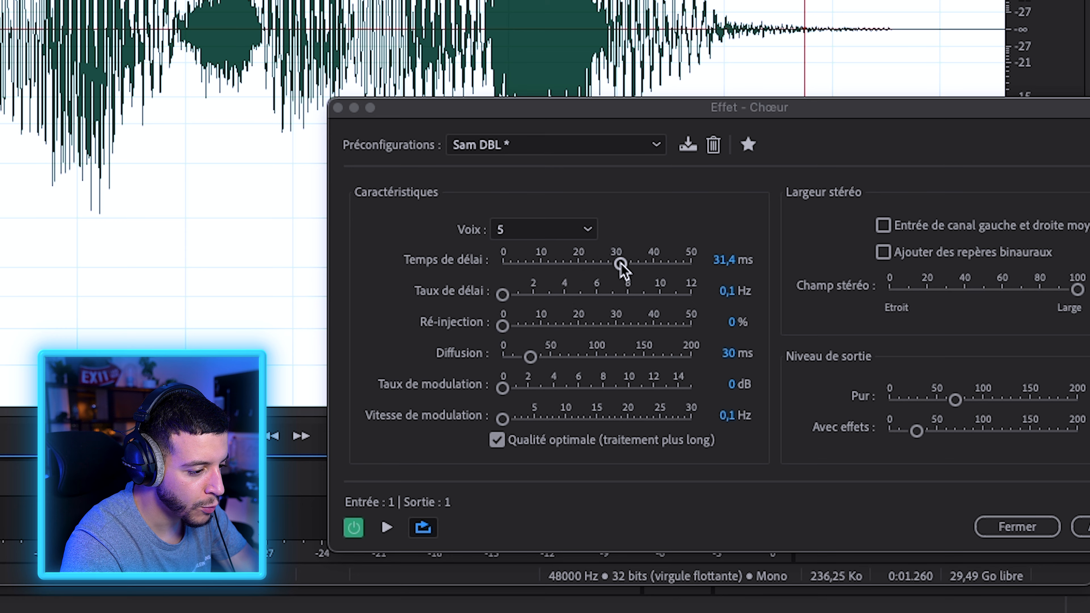
left_click_drag(839, 425, 817, 425)
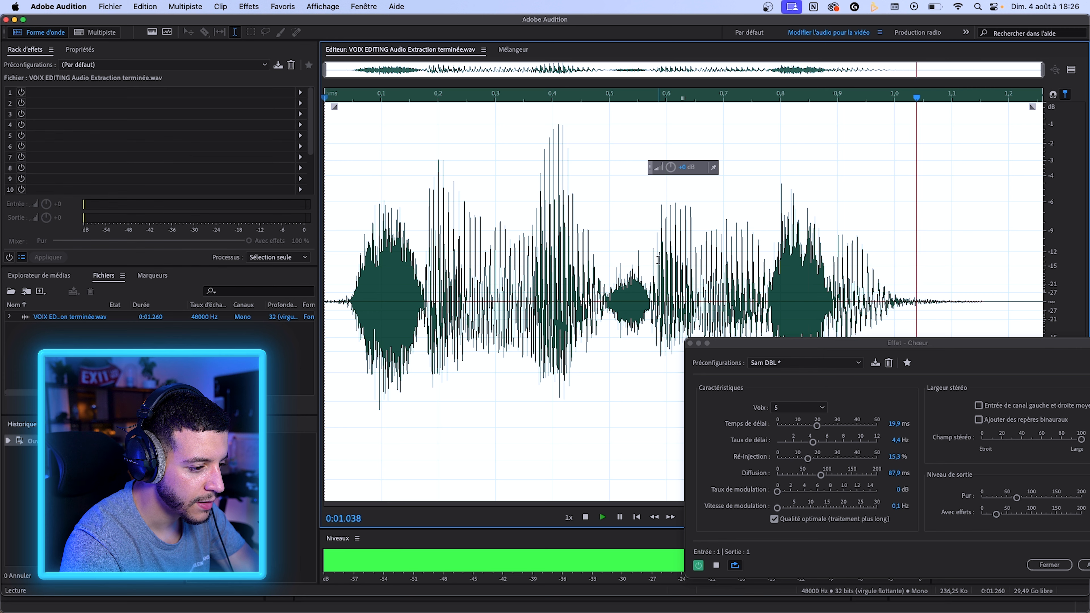
Replace the custom chorus settings with a saved preset, apply the effect to the voice-over and save the file.
left_click(793, 363)
left_click(794, 549)
left_click_drag(868, 343, 645, 306)
left_click(878, 527)
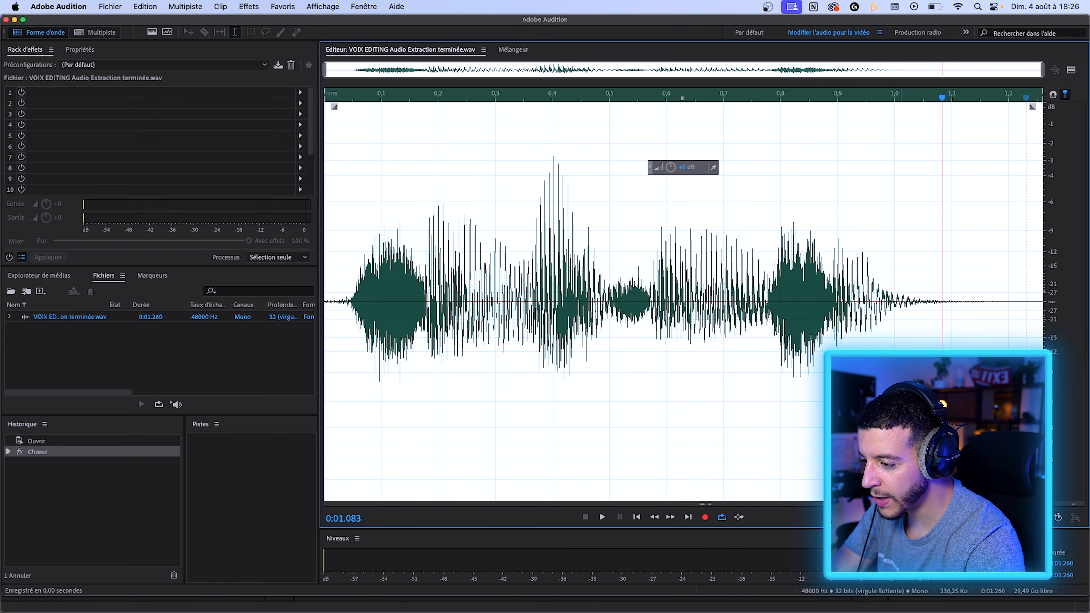
Switch back to Premiere Pro and play the second part of the voice-over with its chorus effect.
key("super+Tab")
left_click(649, 508)
key("space")
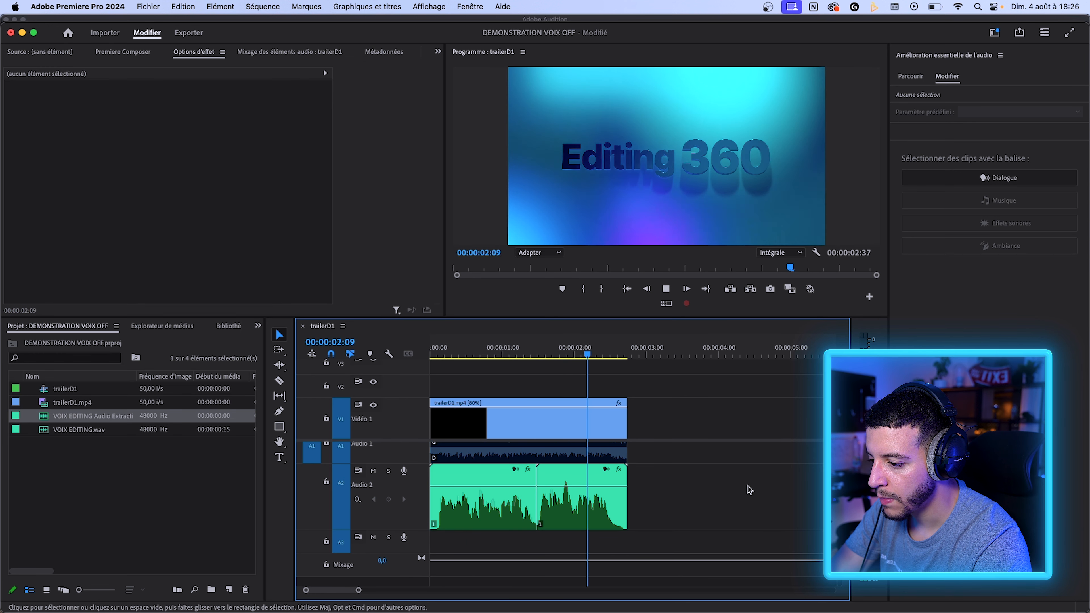
key("space")
Duplicate the second voice-over clip on Audio 2 to just past 00:00:04:00 and disable the copy.
left_click(604, 524)
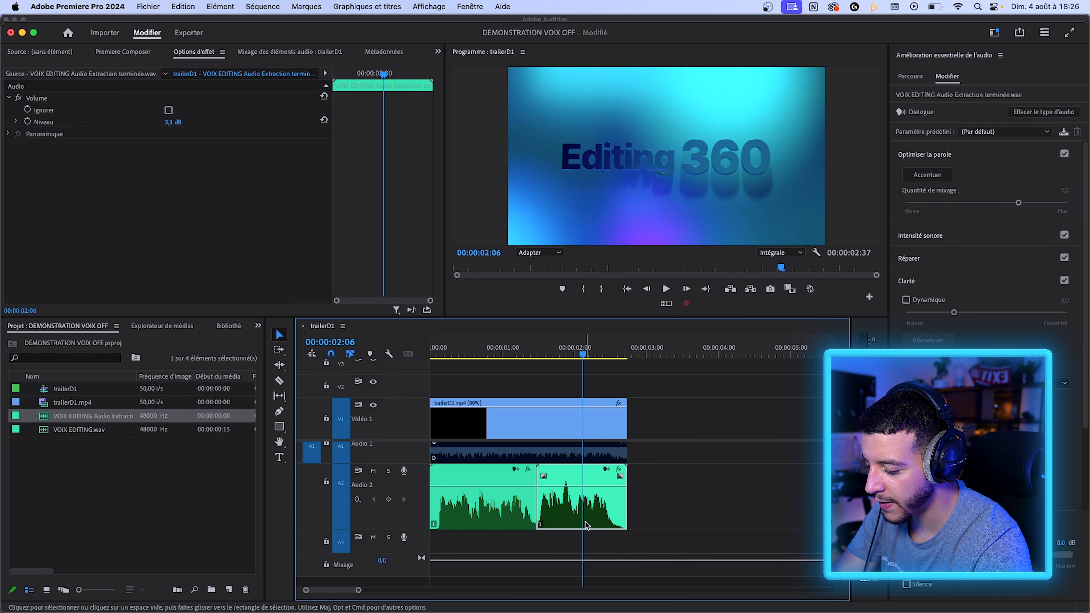
left_click_drag(587, 525, 775, 516)
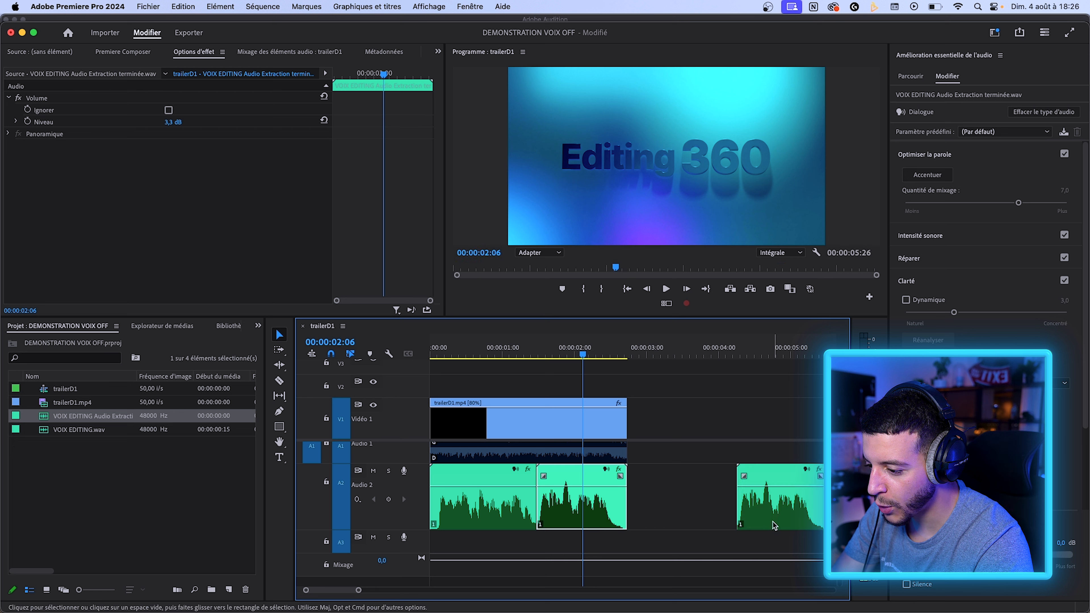
right_click(777, 520)
left_click(808, 282)
Nest the second voice-over clip together with its disabled copy, keeping the default sequence name.
left_click_drag(762, 390, 738, 403)
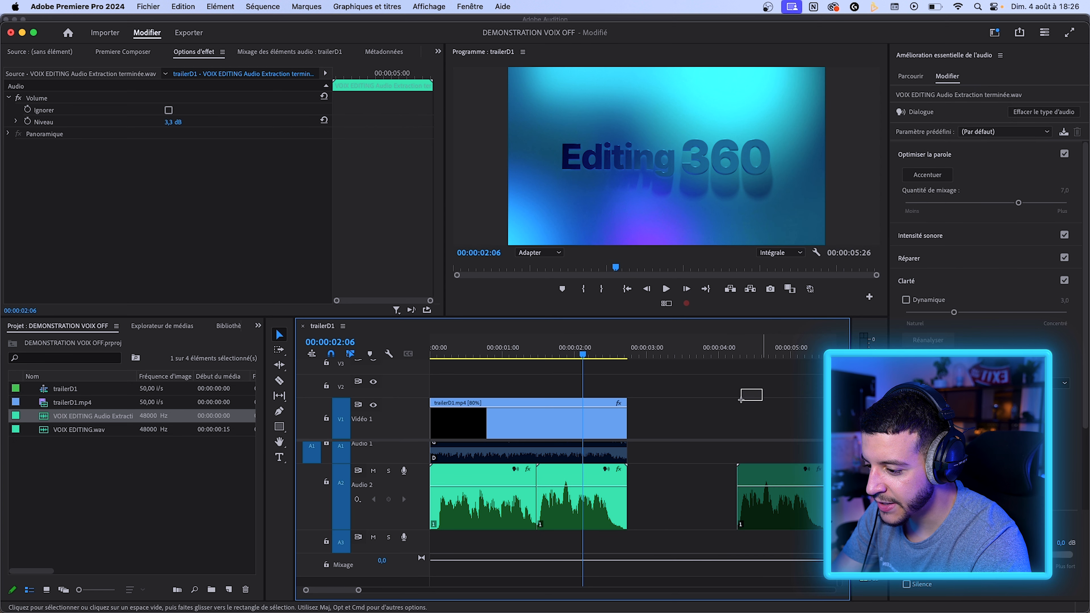
key("minus")
left_click_drag(509, 499, 509, 500)
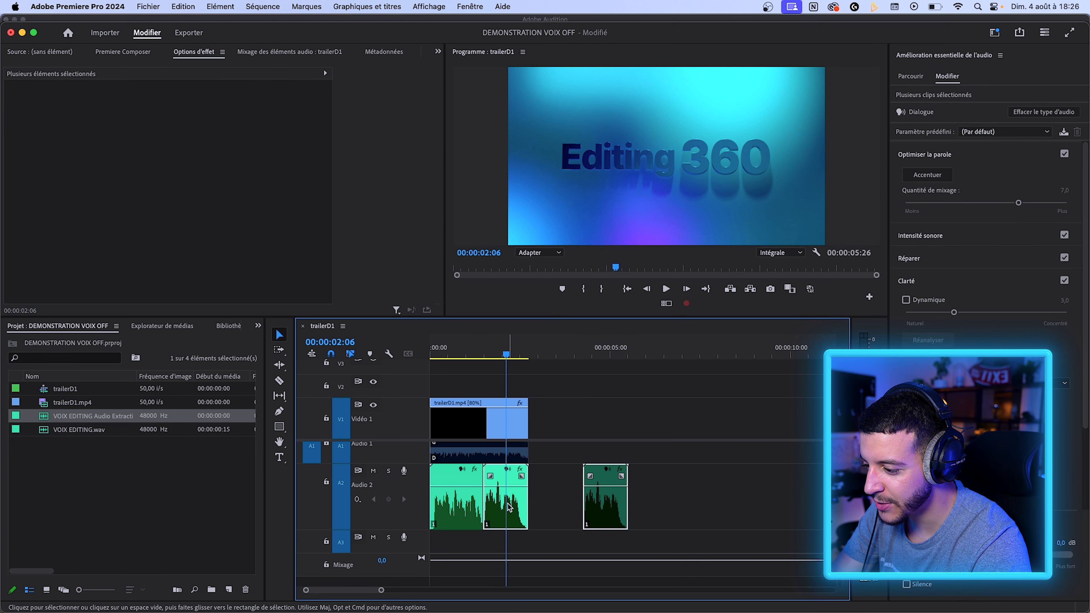
right_click(509, 500)
left_click(553, 376)
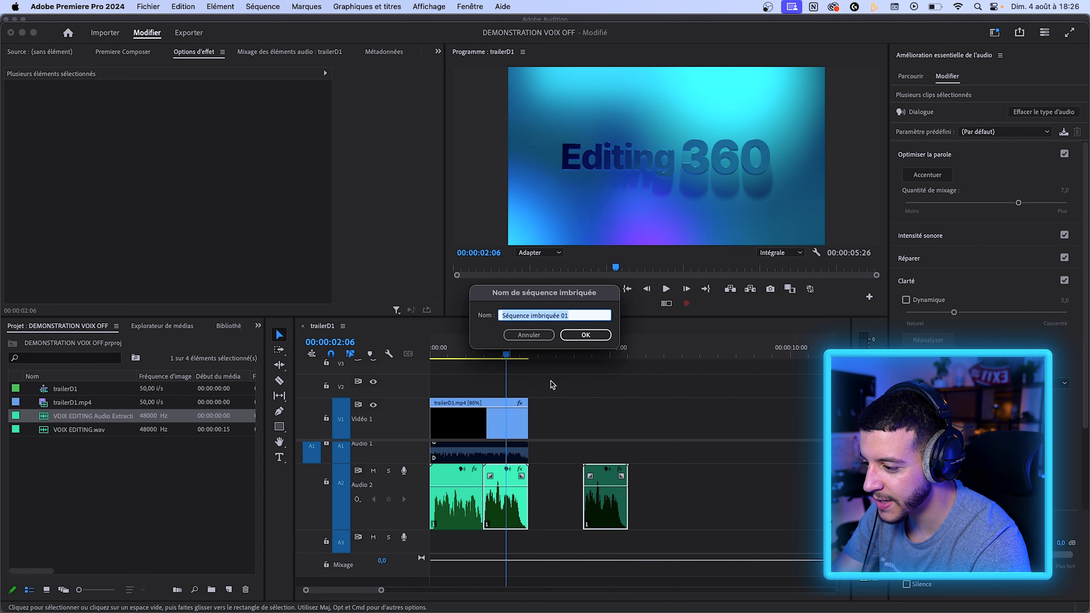
left_click(587, 335)
left_click(606, 522)
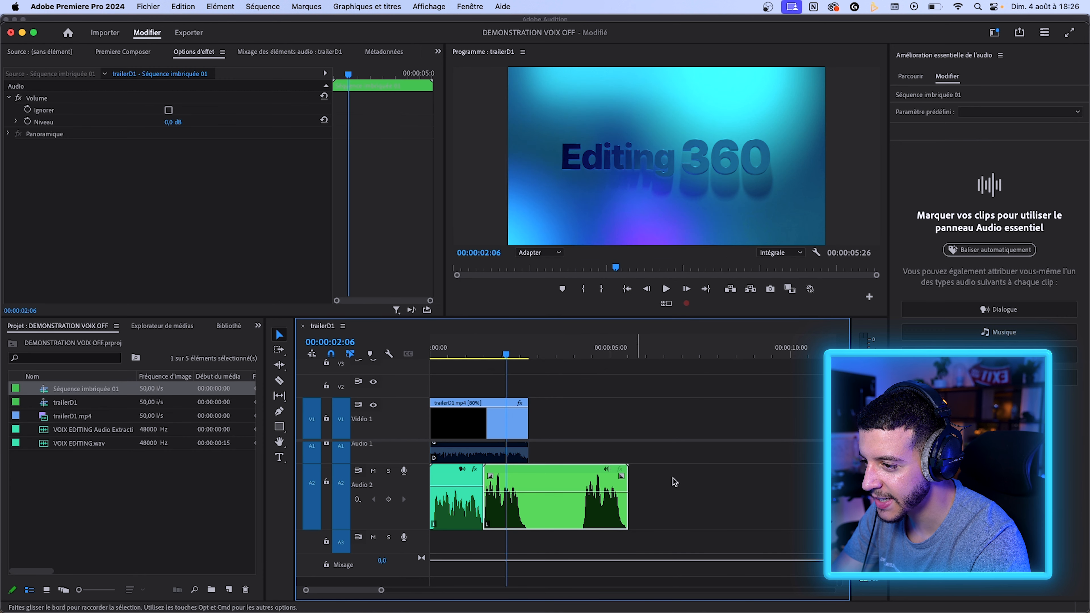
Find the surround reverb effect (Réverbération surround) and apply it to the nested voice-over clip on Audio 2.
left_click(258, 326)
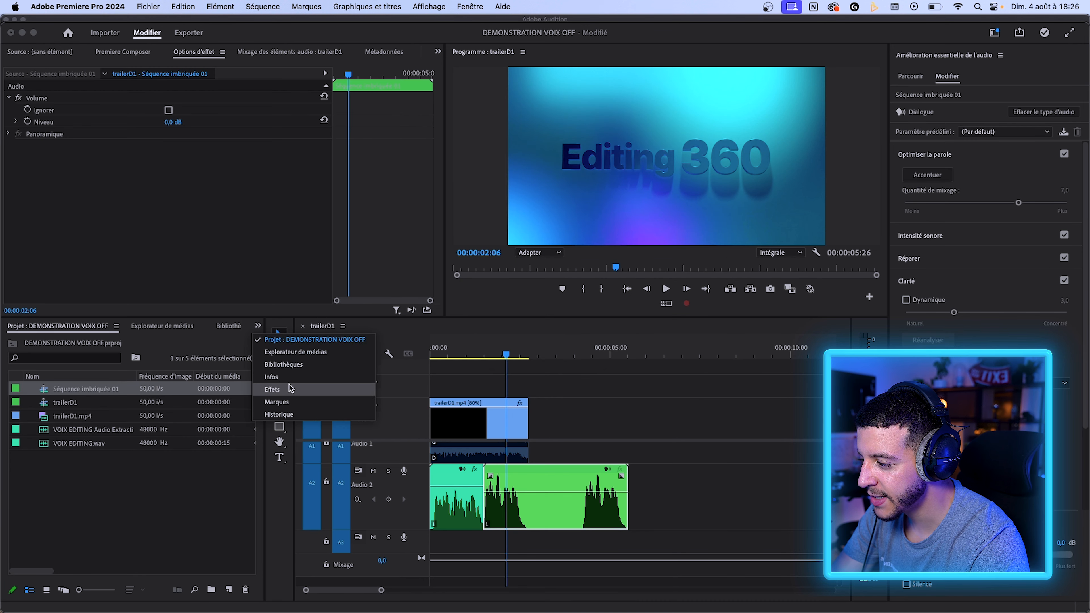
left_click(272, 389)
left_click(70, 342)
type("réver")
left_click_drag(88, 446, 232, 415)
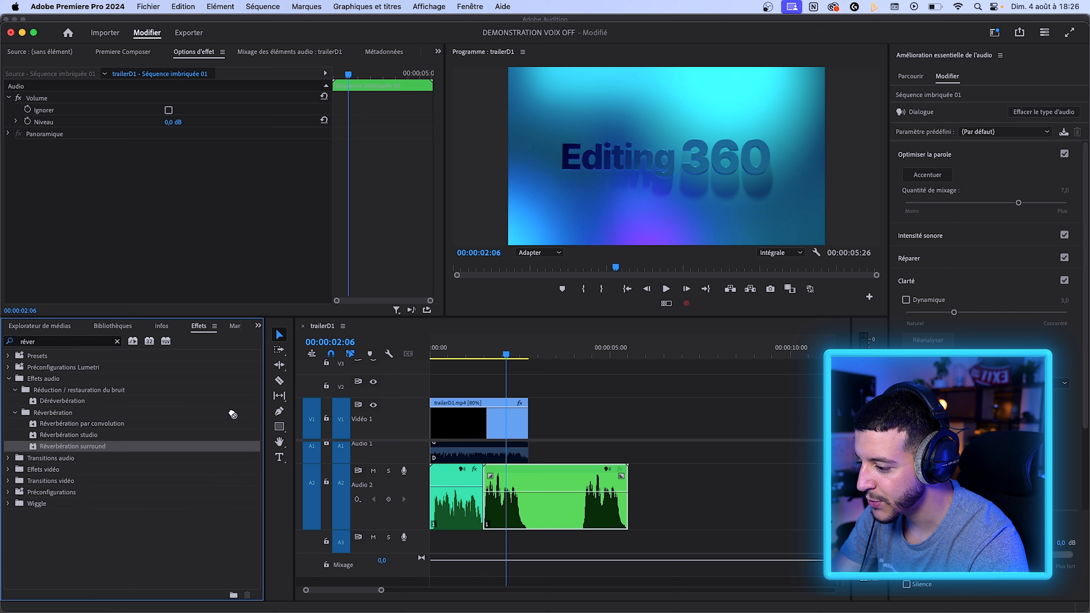
left_click_drag(532, 472, 533, 473)
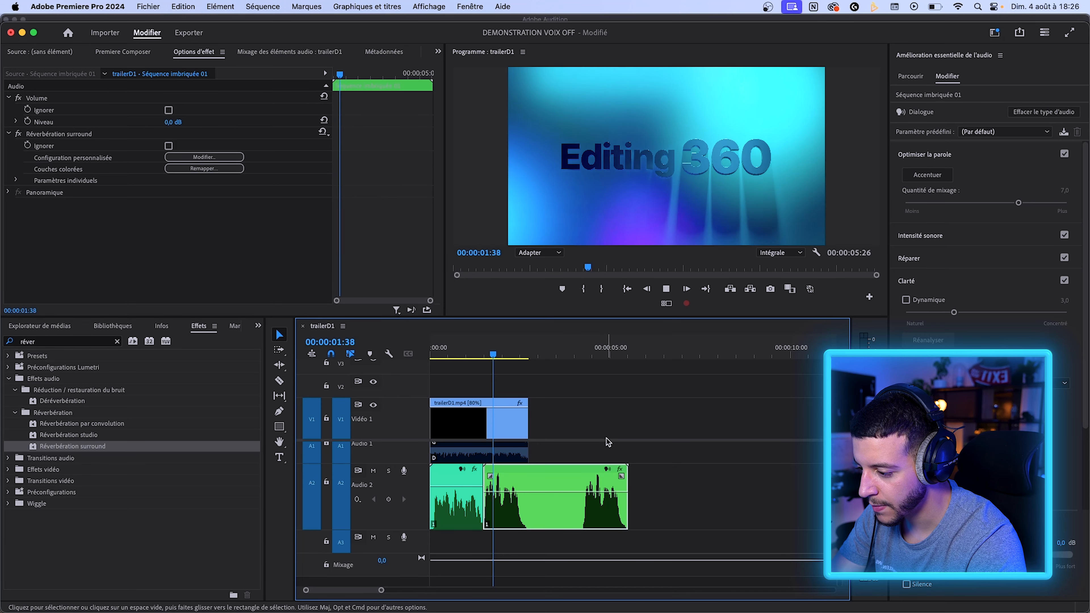
Split the nested clip just before the disabled copy, delete that last part and play the sequence.
key("super+k")
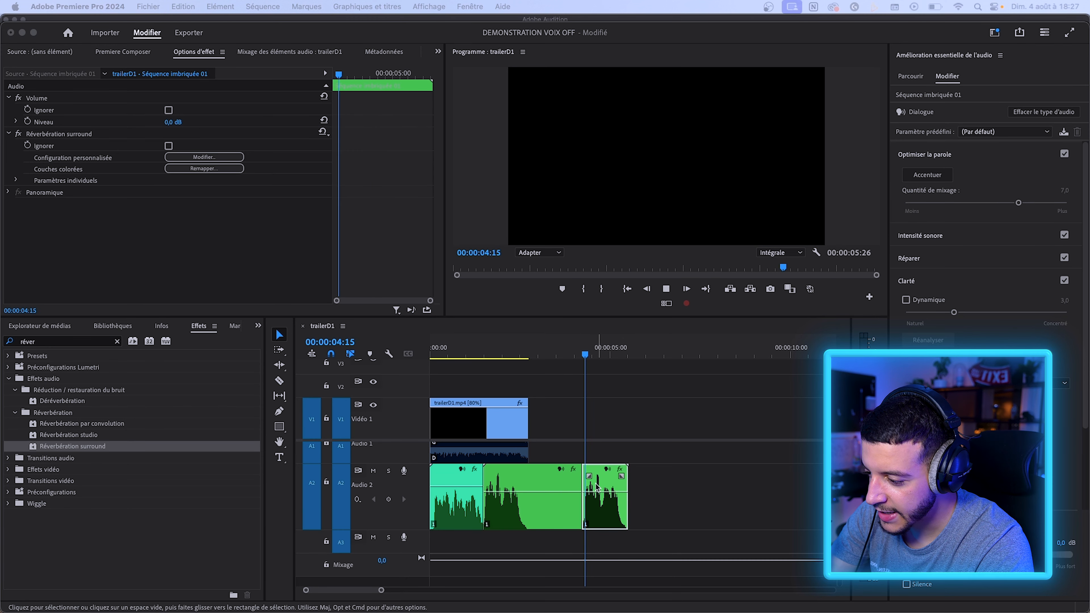
key("Delete")
key("space")
key("equal")
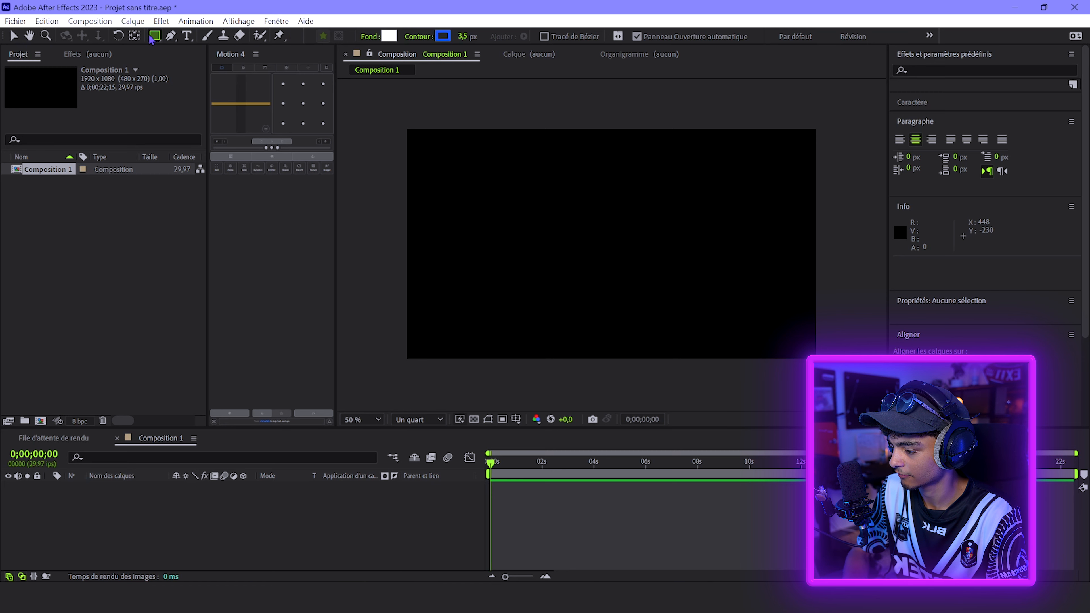
In After Effects, draw a white rounded rectangle with a blue outline, about 1178 × 266 px, in Composition 1.
left_click(150, 36)
left_click(227, 51)
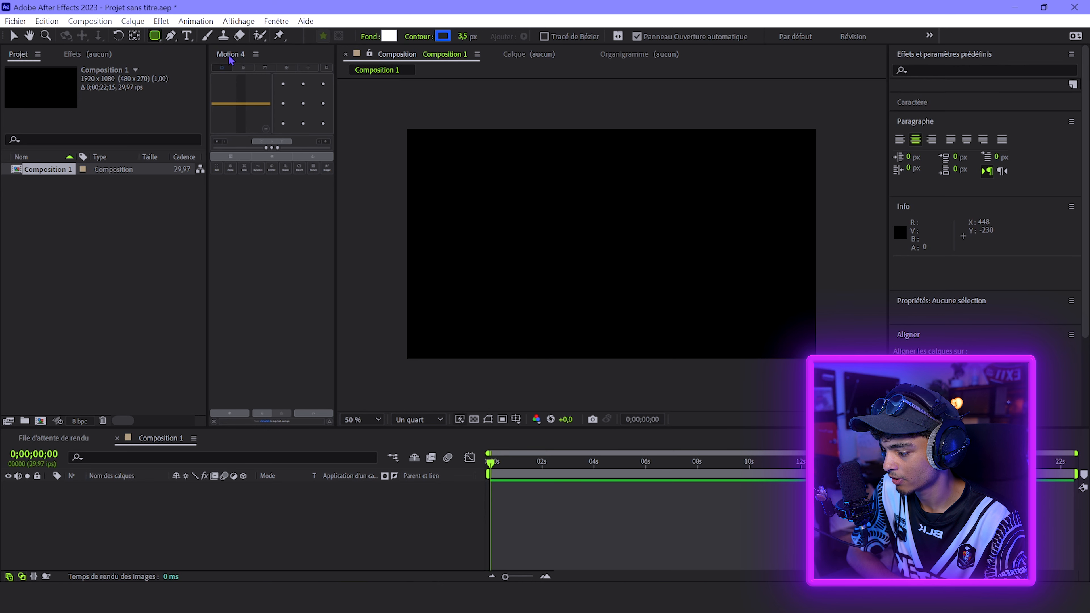
mouse_move(503, 247)
left_mouse_down()
mouse_move(671, 275)
mouse_move(737, 319)
mouse_move(753, 304)
left_mouse_up()
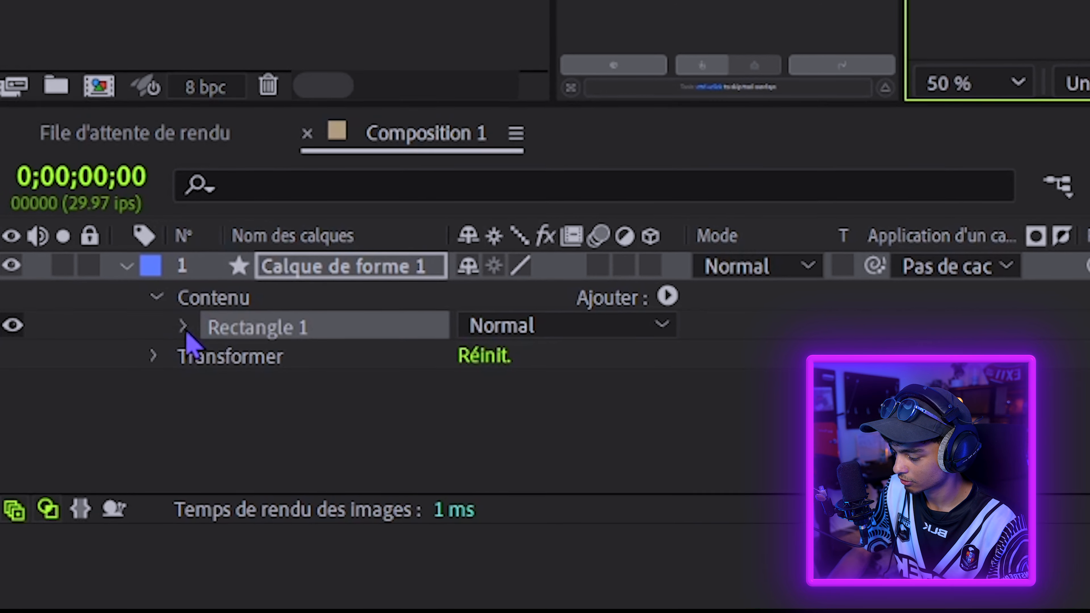
Expand the rectangle's path properties and set its roundness (Arrondi) to 81.
left_click(71, 509)
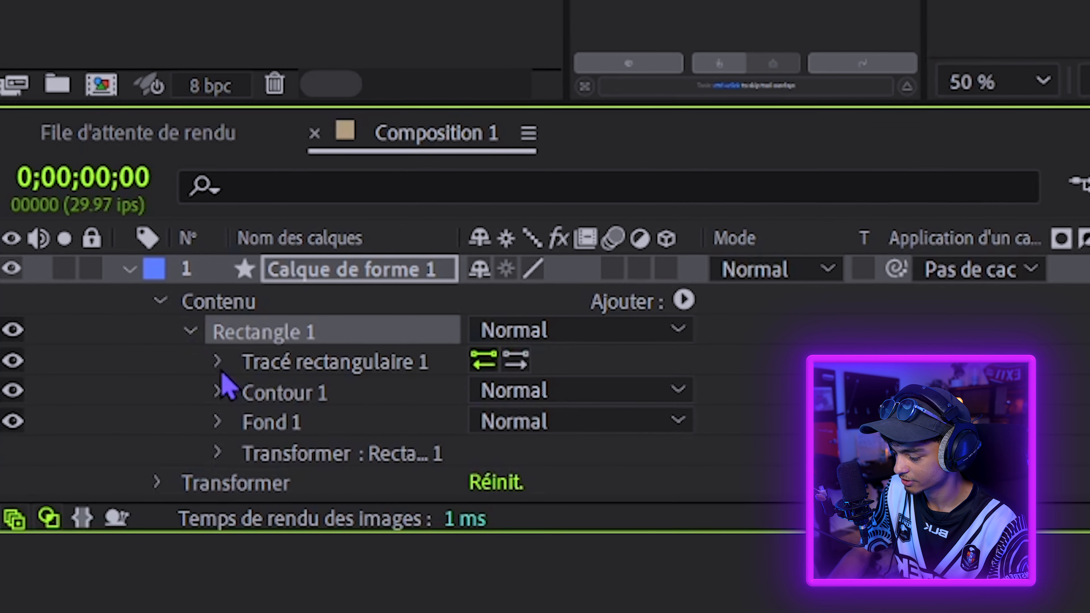
left_click(218, 362)
left_click_drag(480, 366, 527, 365)
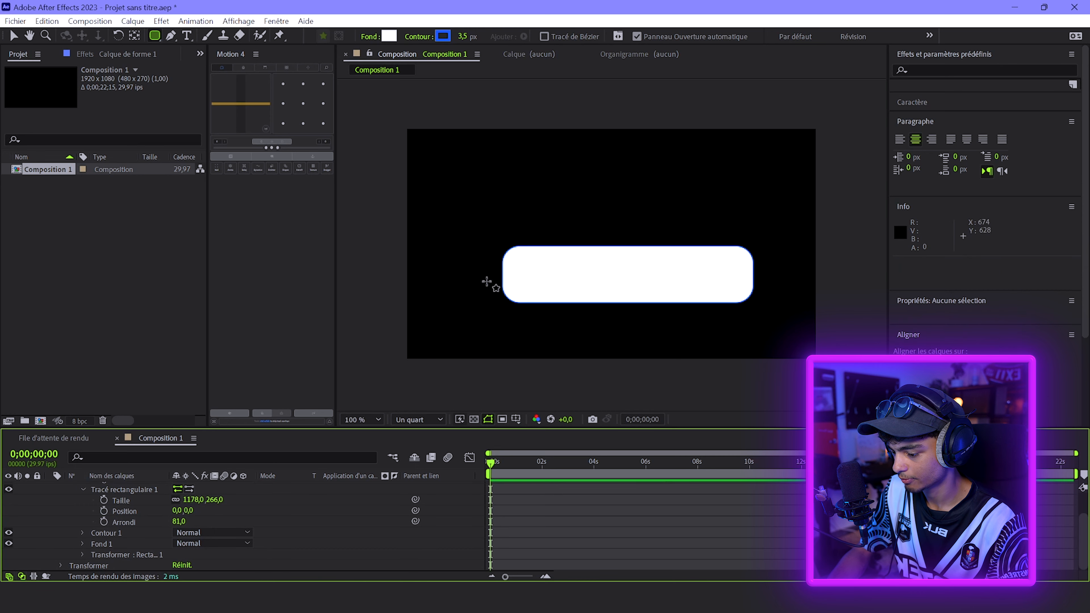
Apply the Fill effect (Remplir) to the rounded rectangle's shape layer and set its colour to bright blue.
scroll(487, 284, "up", 3)
scroll(413, 276, "down", 2)
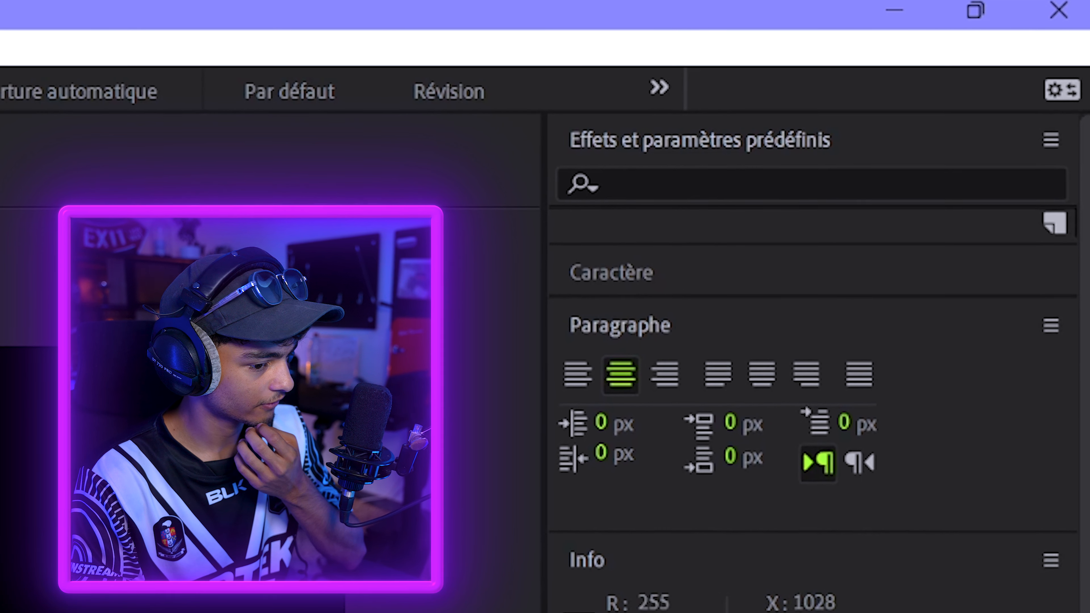
left_click(723, 183)
type("remplir")
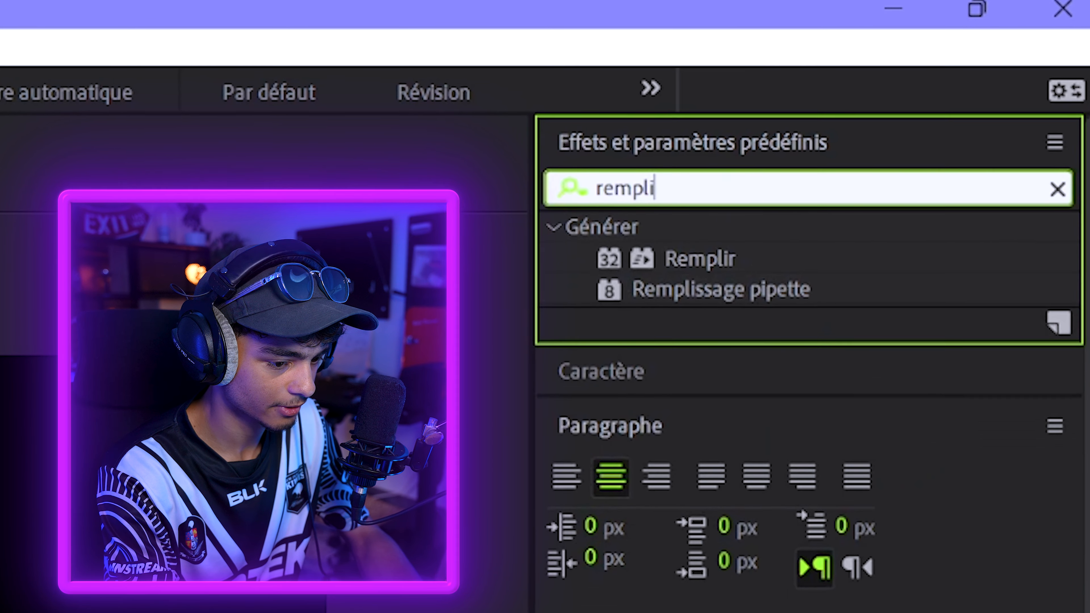
left_click_drag(699, 258, 126, 492)
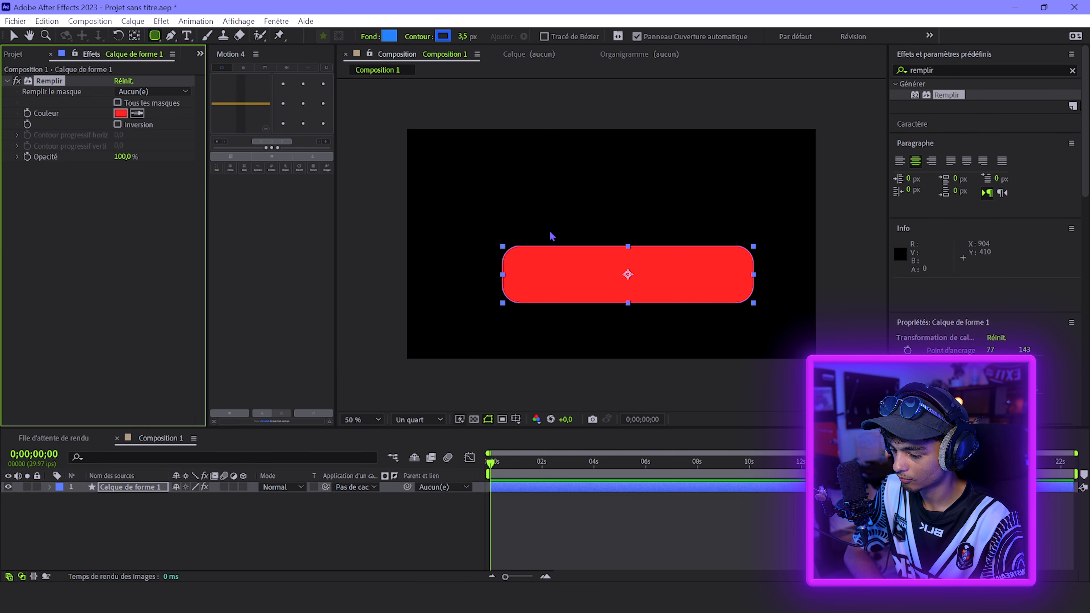
left_click(115, 110)
left_click(78, 143)
mouse_move(85, 150)
left_mouse_down()
mouse_move(107, 190)
mouse_move(63, 60)
left_mouse_up()
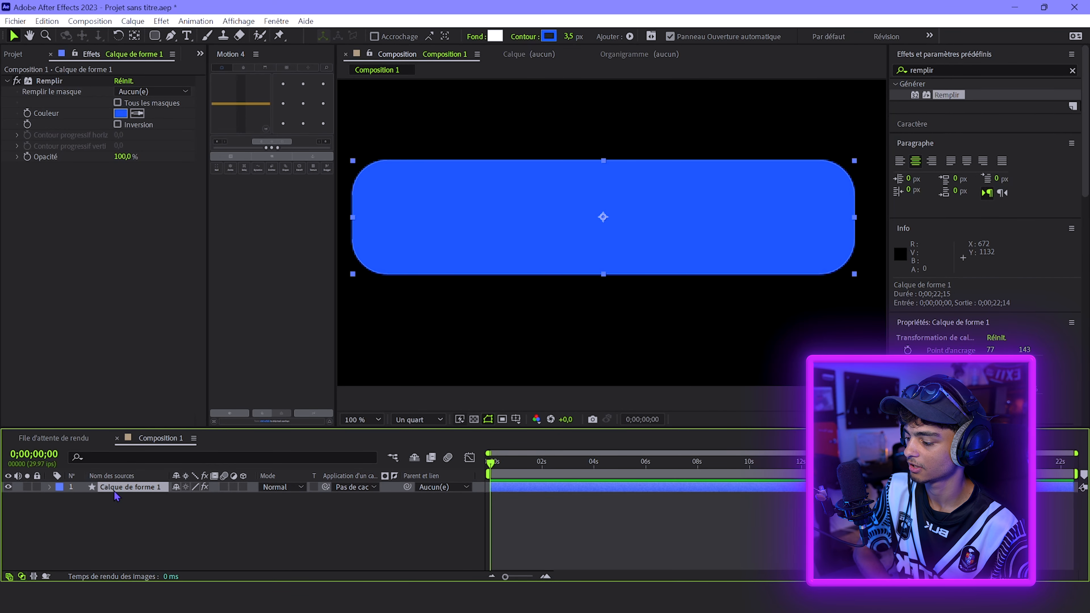
Apply CC Light Sweep to the shape layer with its center at 1610, 784 and its direction at +43°.
left_click(944, 70)
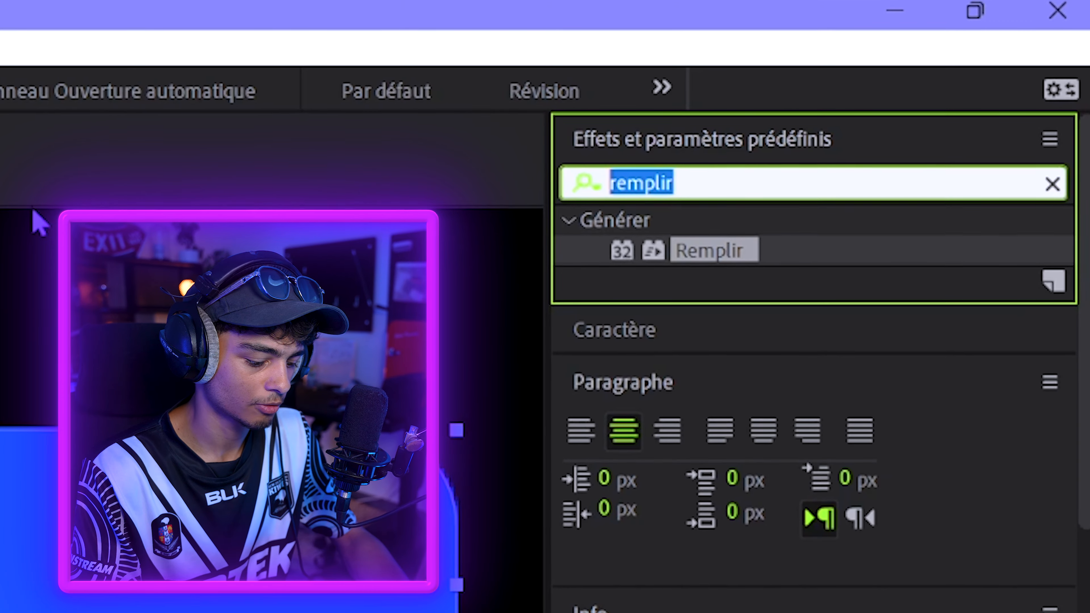
type("light sw")
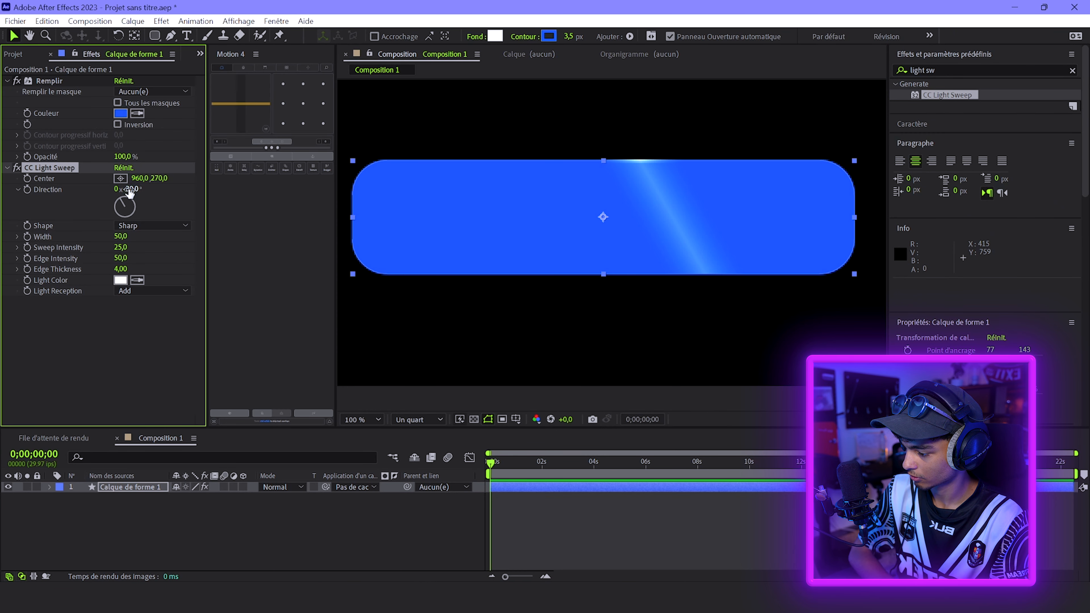
mouse_move(130, 192)
left_mouse_down()
mouse_move(106, 197)
mouse_move(148, 196)
left_mouse_up()
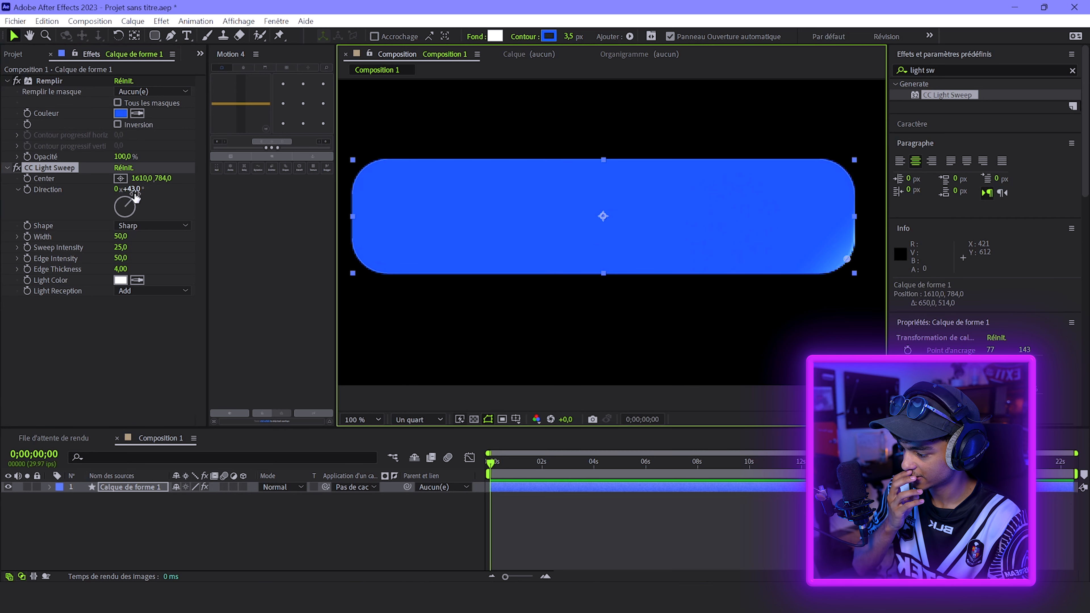